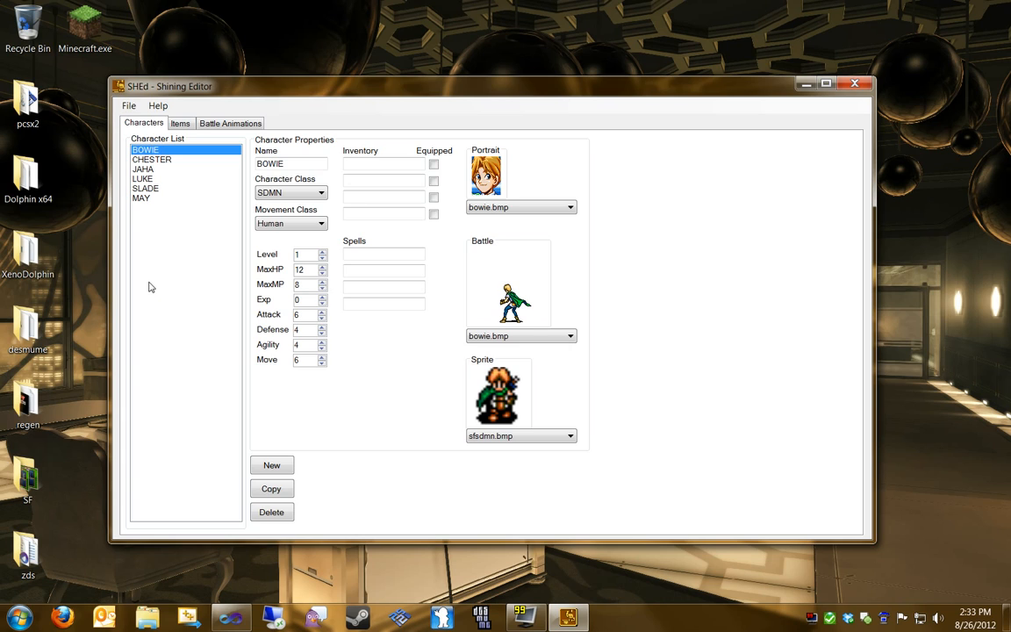
- Look through the properties of each character in the list, finishing on BOWIE
{"action": "left_click", "coordinate": [165, 160]}
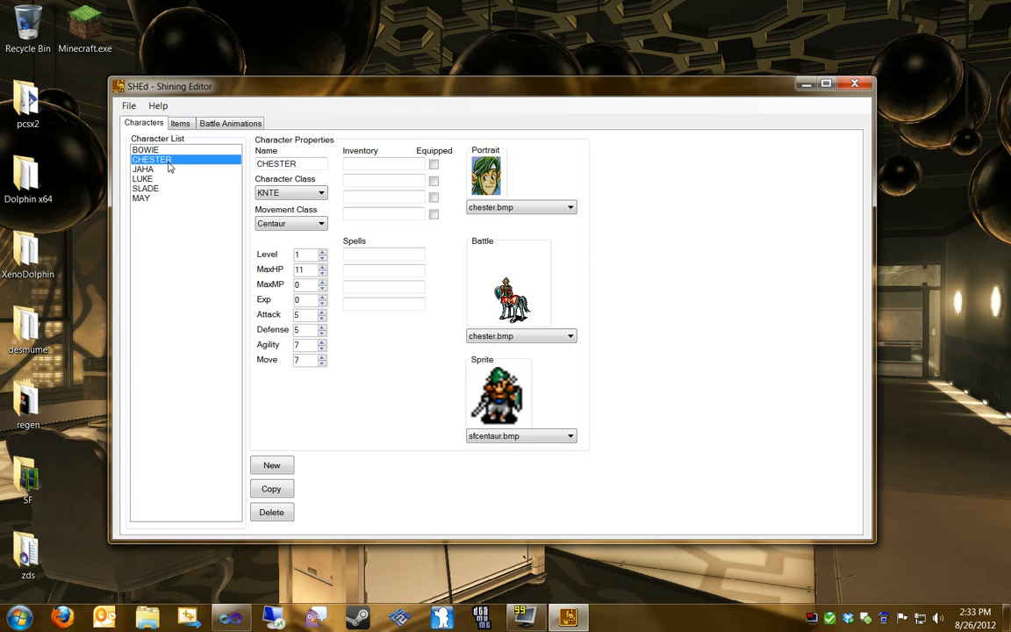
{"action": "left_click", "coordinate": [142, 169]}
{"action": "left_click", "coordinate": [143, 180]}
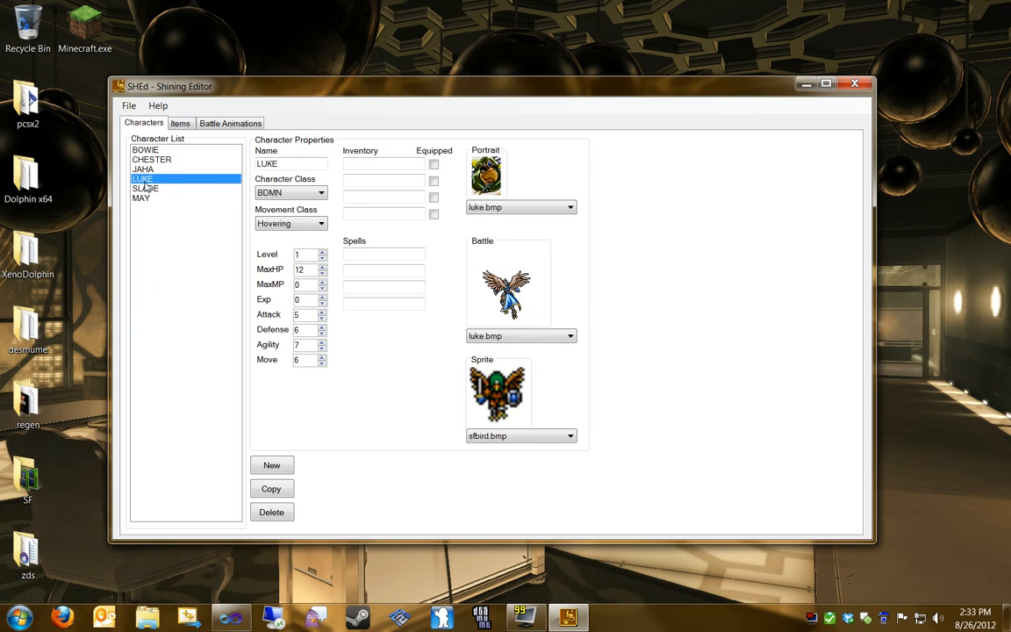
{"action": "left_click", "coordinate": [145, 188]}
{"action": "left_click", "coordinate": [142, 198]}
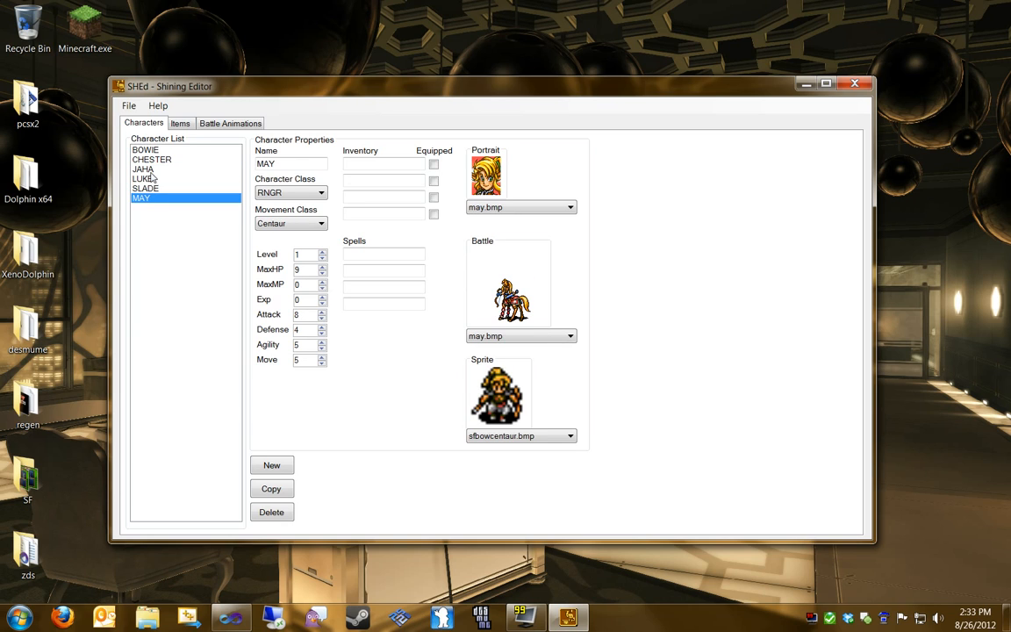
{"action": "left_click", "coordinate": [155, 151]}
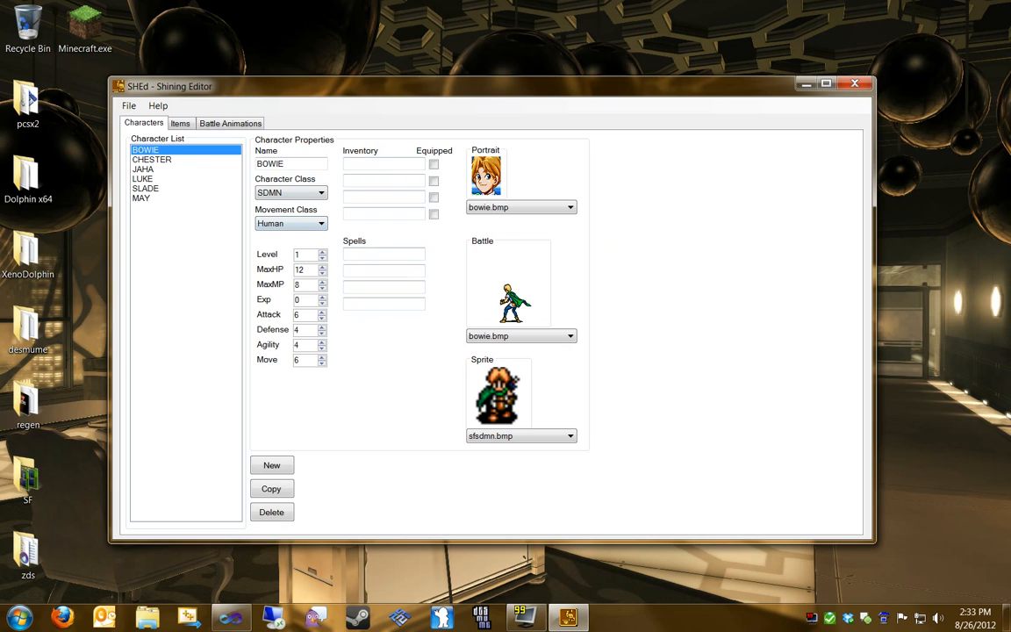
- Rename the BOWIE character as CHARLIE, with character class TORT and movement class Tank
{"action": "left_click_drag", "start_coordinate": [291, 164], "coordinate": [232, 149]}
{"action": "type", "text": "CHARLIE"}
{"action": "left_click", "coordinate": [292, 192]}
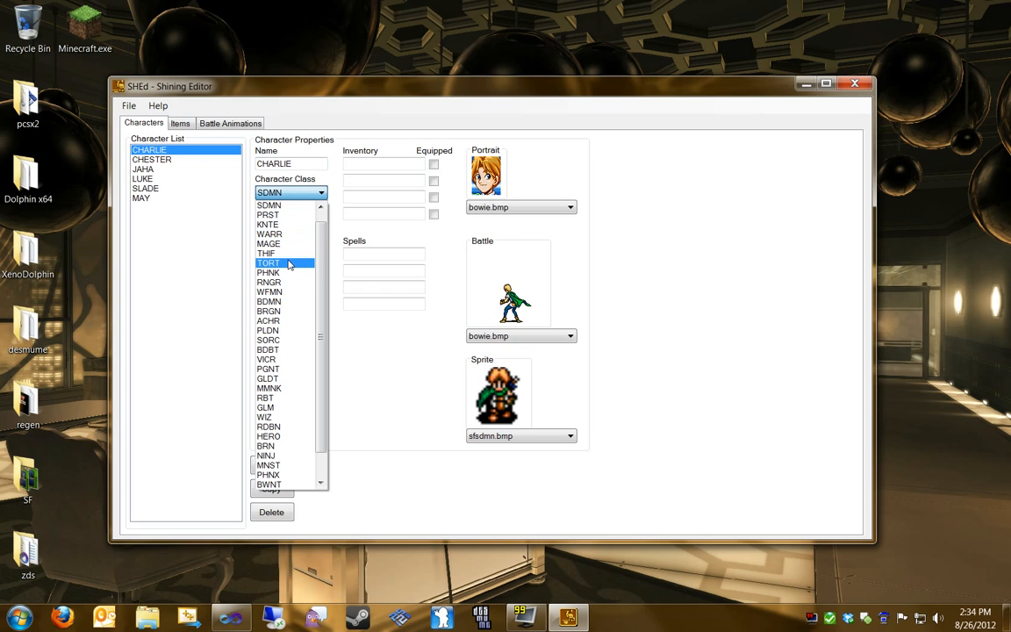
{"action": "left_click", "coordinate": [288, 264]}
{"action": "left_click", "coordinate": [300, 225]}
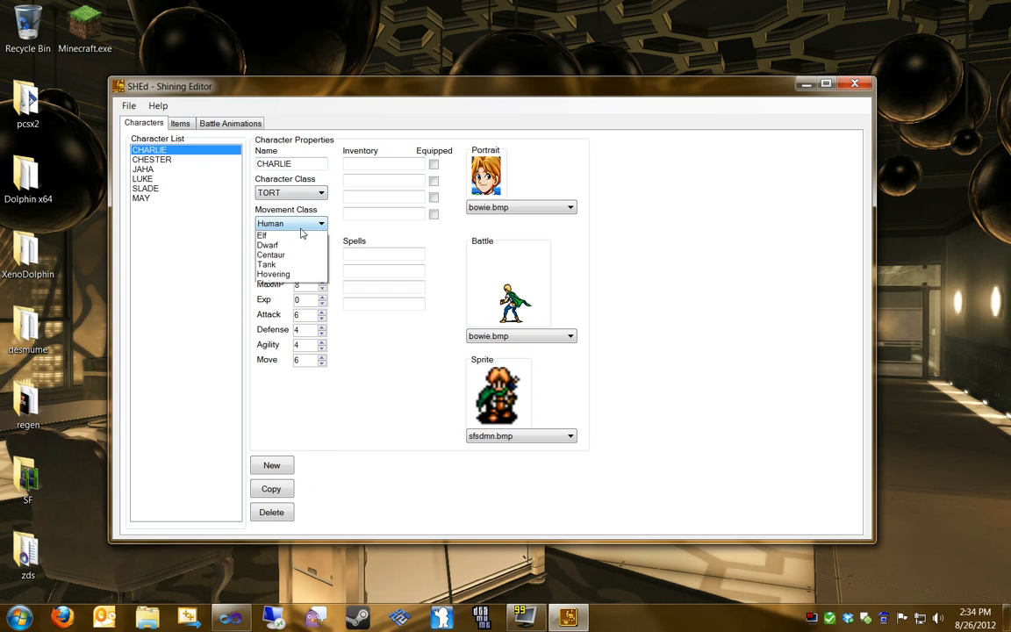
{"action": "key", "text": "Escape"}
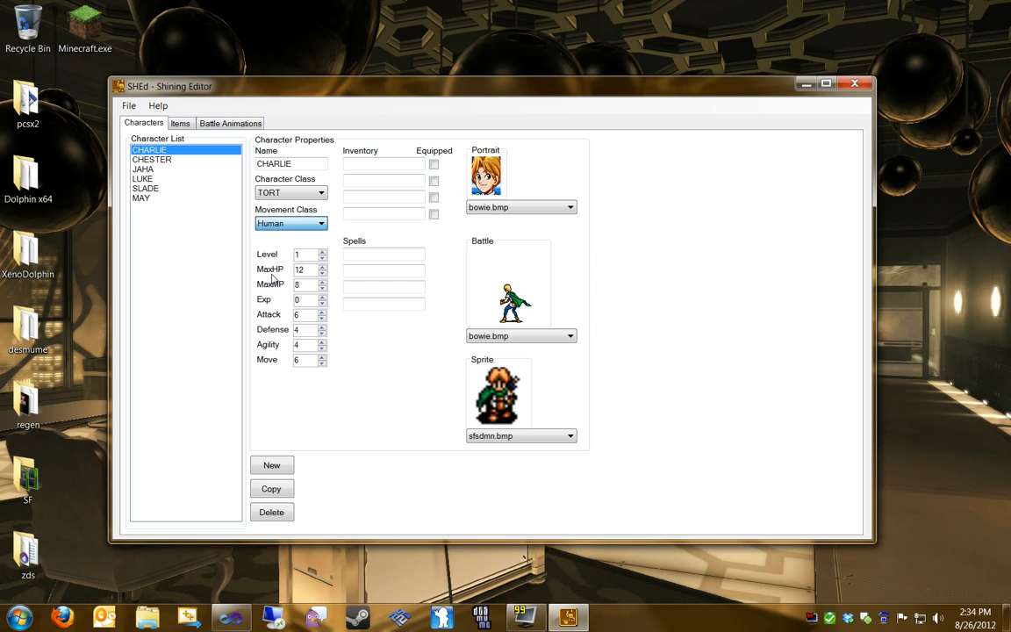
{"action": "key", "text": "Down"}
{"action": "key", "text": "Tab"}
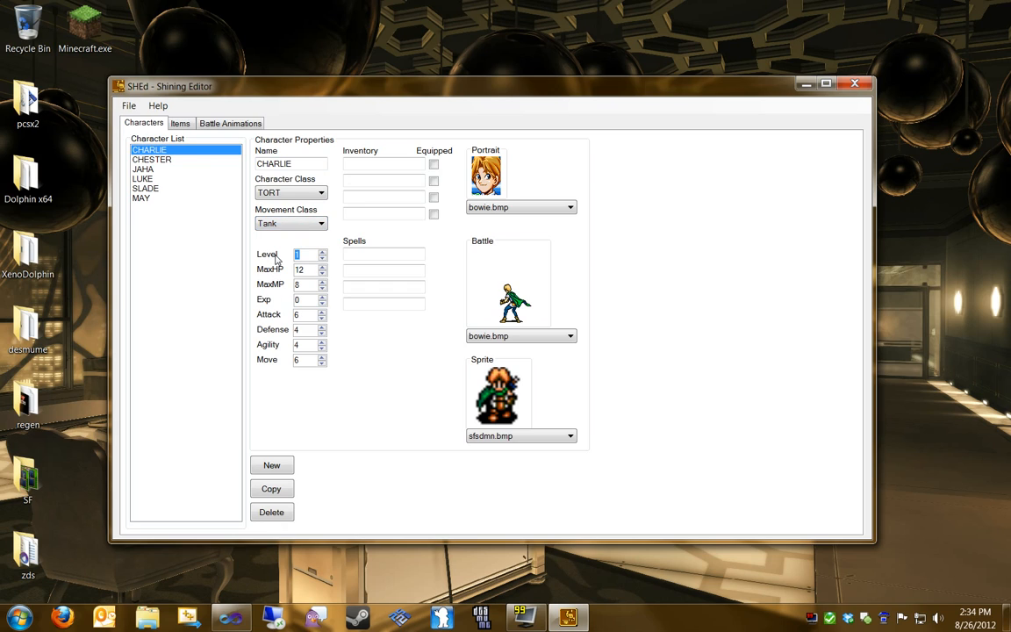
- Try a level of 40 for CHARLIE, and set the level back to 1
{"action": "type", "text": "40"}
{"action": "key", "text": "Tab"}
{"action": "key", "text": "shift+Tab"}
{"action": "type", "text": "1"}
- Add a new character and use kazin.bmp for both its portrait and its battle image
{"action": "left_click", "coordinate": [282, 470]}
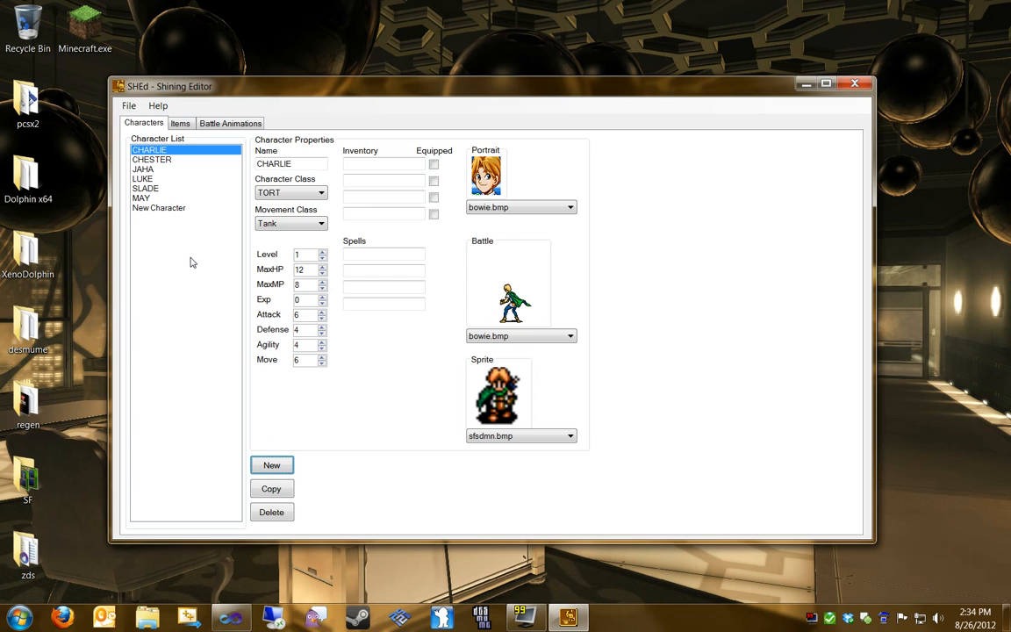
{"action": "left_click", "coordinate": [155, 209]}
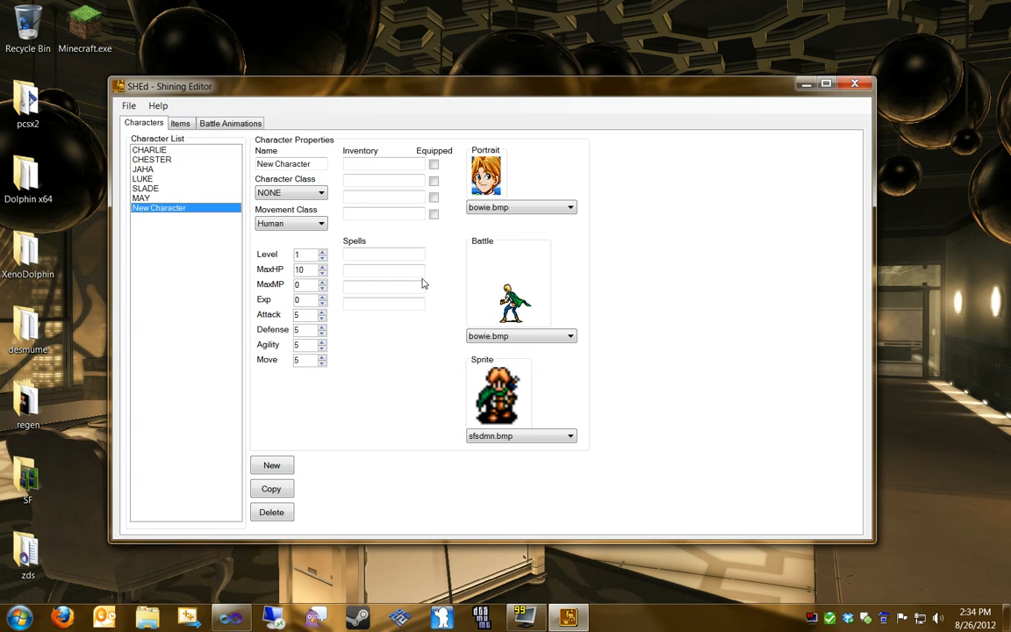
{"action": "left_click", "coordinate": [495, 207]}
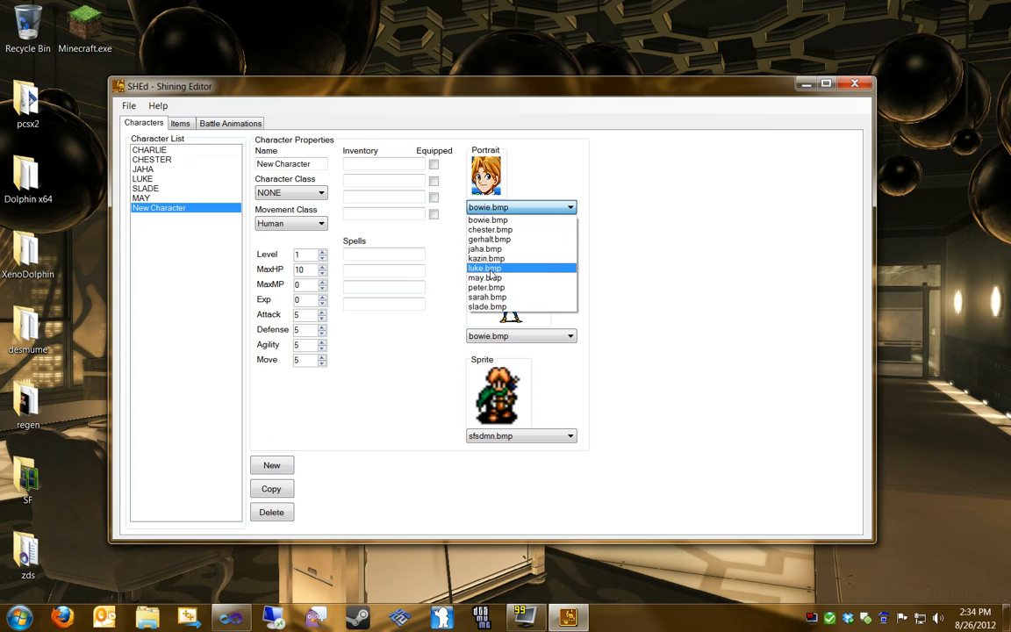
{"action": "left_click", "coordinate": [491, 275]}
{"action": "left_click", "coordinate": [507, 207]}
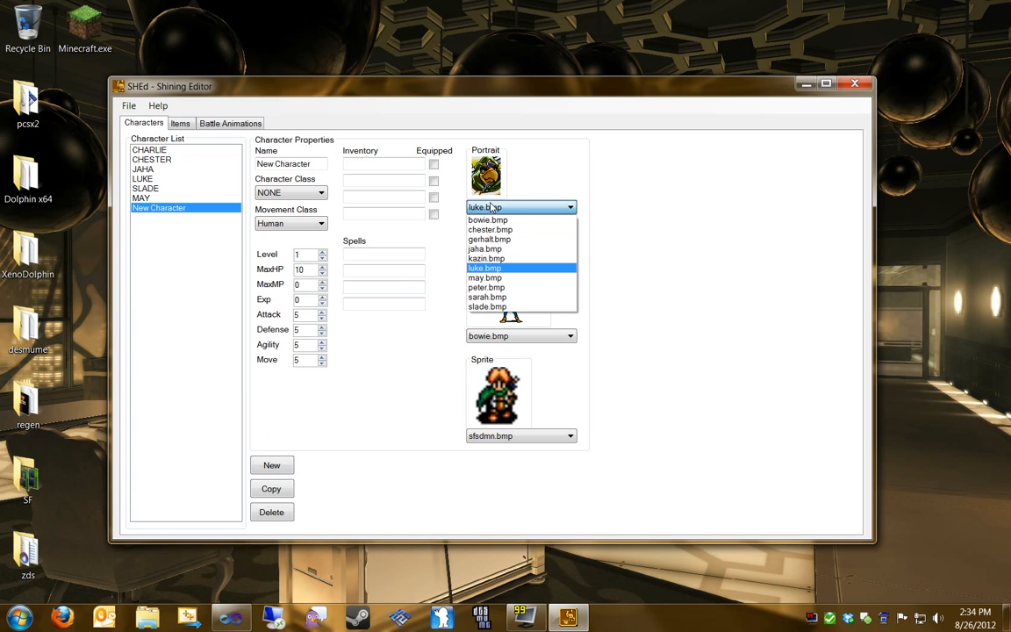
{"action": "left_click", "coordinate": [487, 258]}
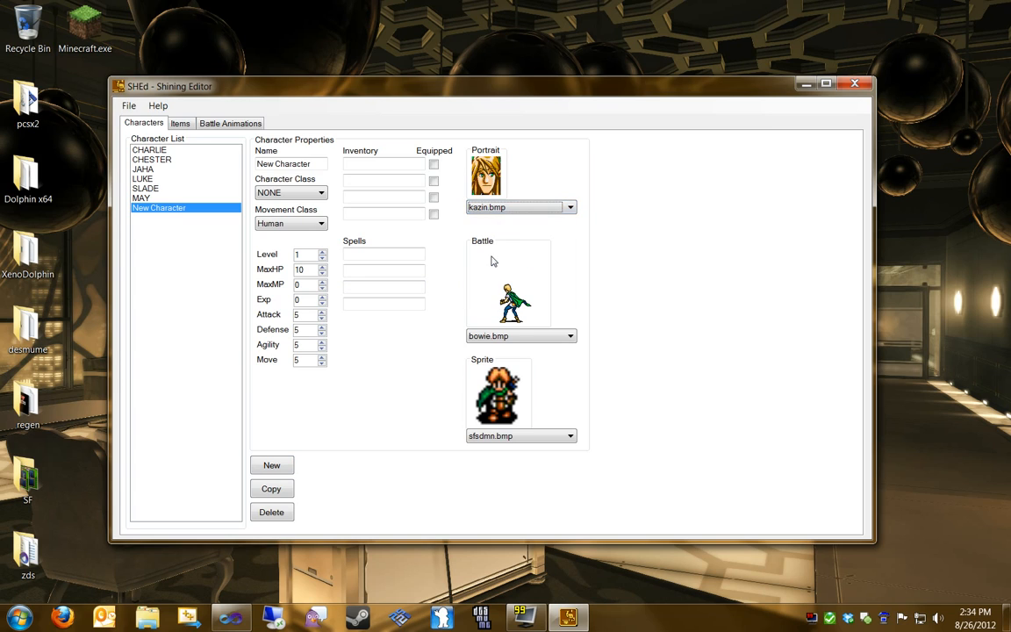
{"action": "left_click", "coordinate": [512, 337]}
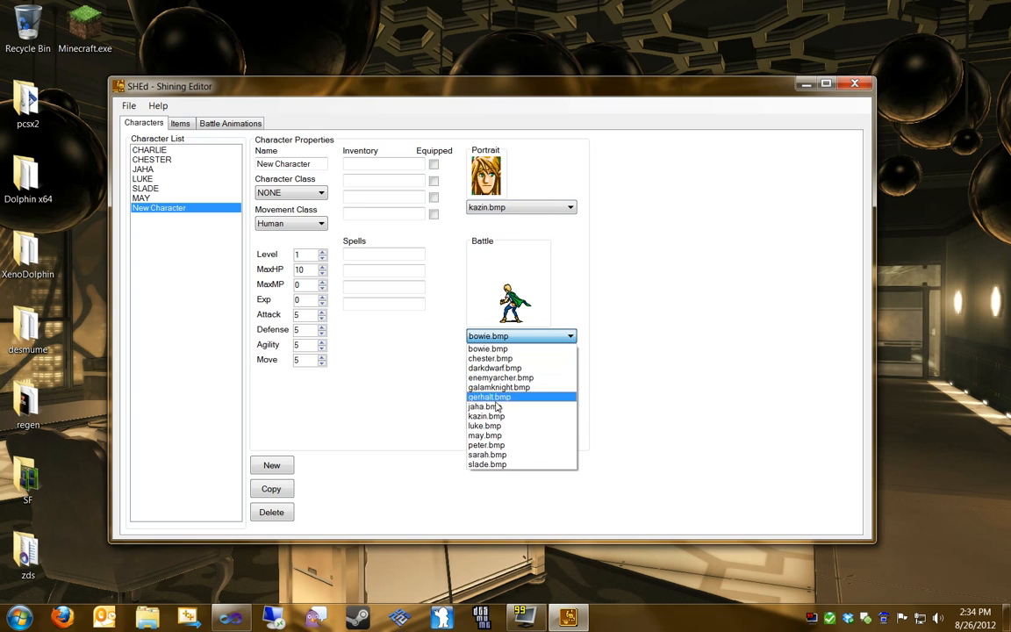
{"action": "left_click", "coordinate": [496, 417]}
- Browse the available sprites for the new character and choose merchant.bmp
{"action": "left_click", "coordinate": [491, 437]}
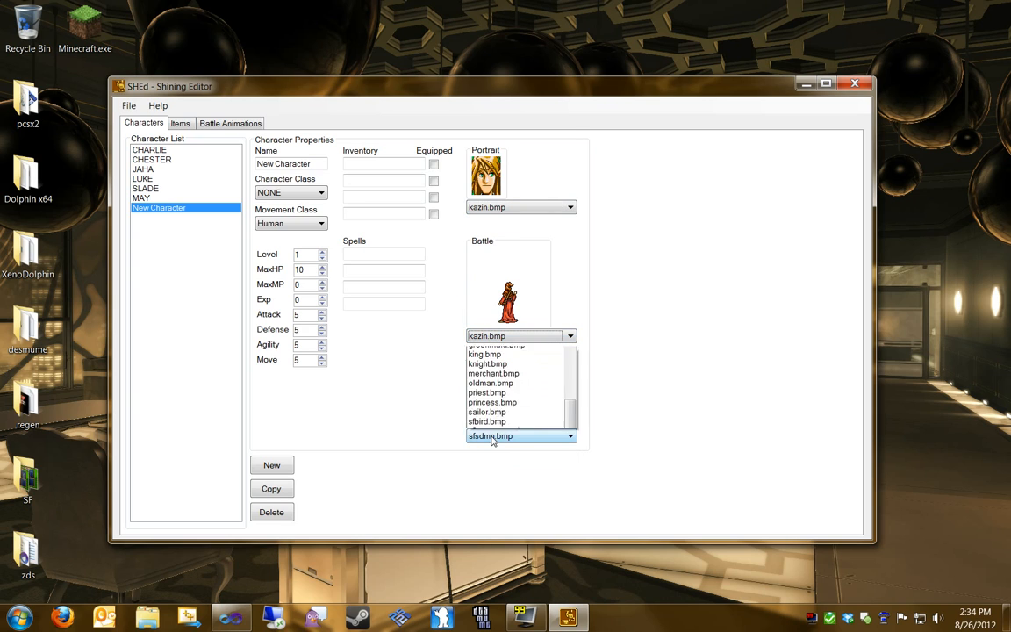
{"action": "scroll", "coordinate": [491, 298], "scroll_direction": "up", "scroll_amount": 3}
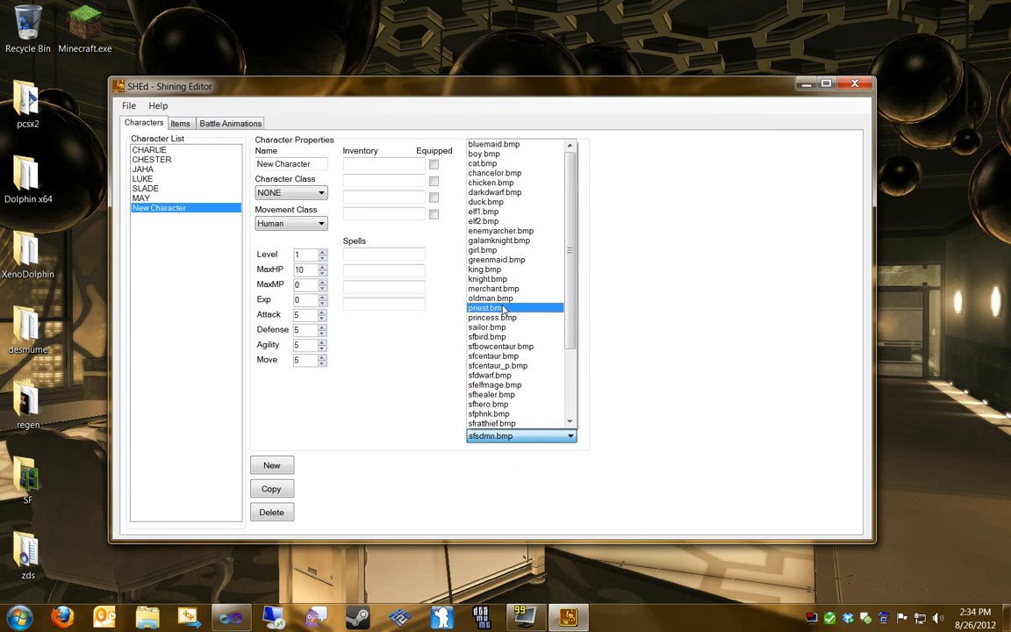
{"action": "left_click", "coordinate": [492, 304]}
{"action": "key", "text": "Up"}
{"action": "key", "text": "Up"}
{"action": "key", "text": "Up"}
{"action": "key", "text": "Up"}
{"action": "key", "text": "Up"}
{"action": "key", "text": "Up"}
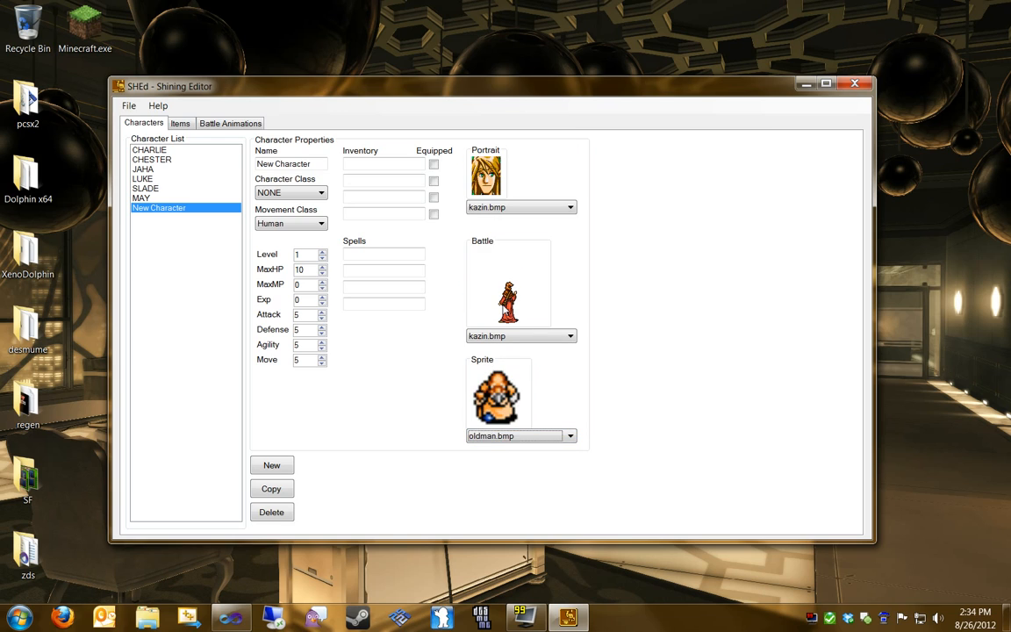
{"action": "key", "text": "Down"}
{"action": "key", "text": "Down"}
{"action": "key", "text": "Down"}
{"action": "key", "text": "Down"}
{"action": "key", "text": "Down"}
{"action": "key", "text": "Down"}
{"action": "key", "text": "Down"}
{"action": "key", "text": "Down"}
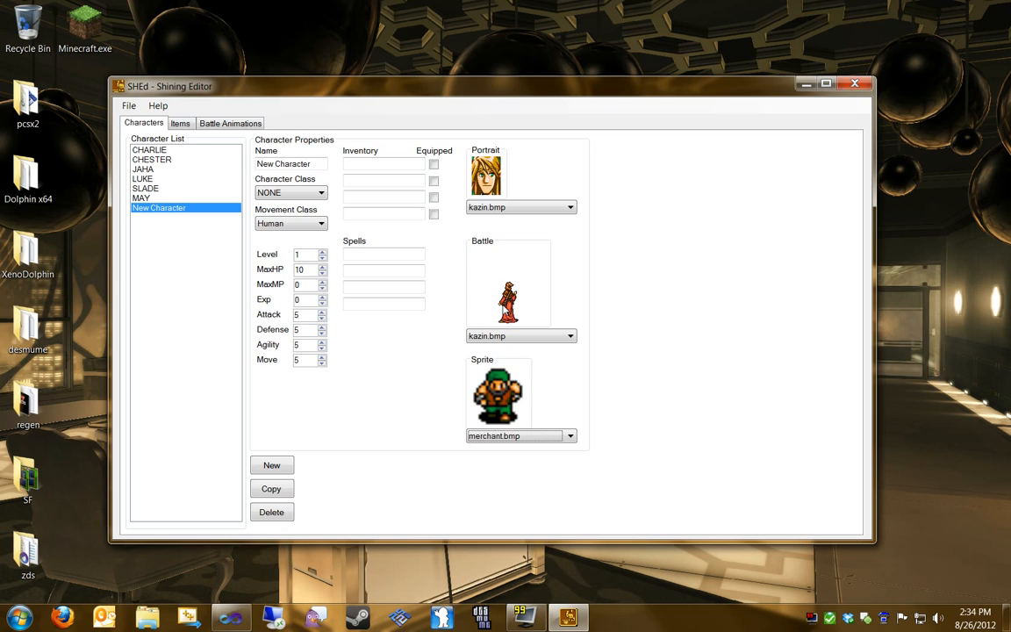
{"action": "left_click", "coordinate": [494, 436]}
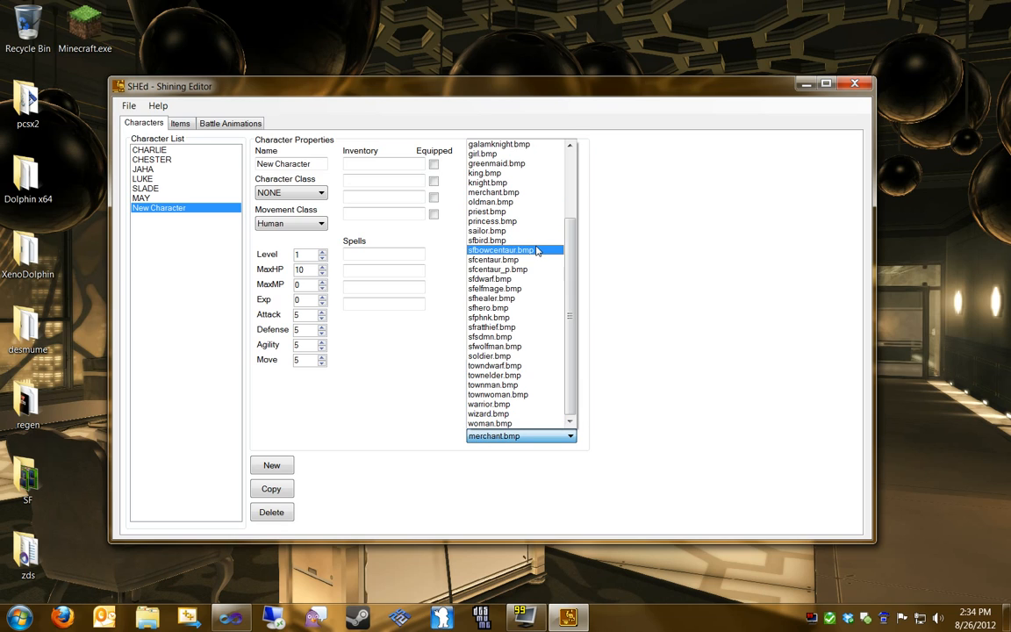
{"action": "left_click", "coordinate": [678, 269]}
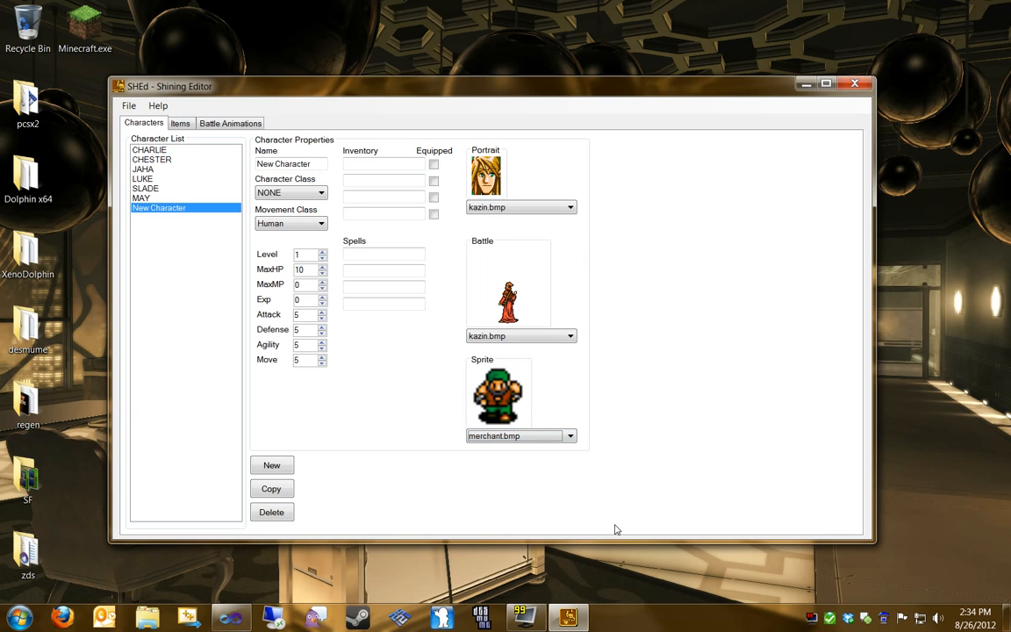
- Add a new item named Force Saber, keeping Weapon as its item class
{"action": "left_click", "coordinate": [179, 124]}
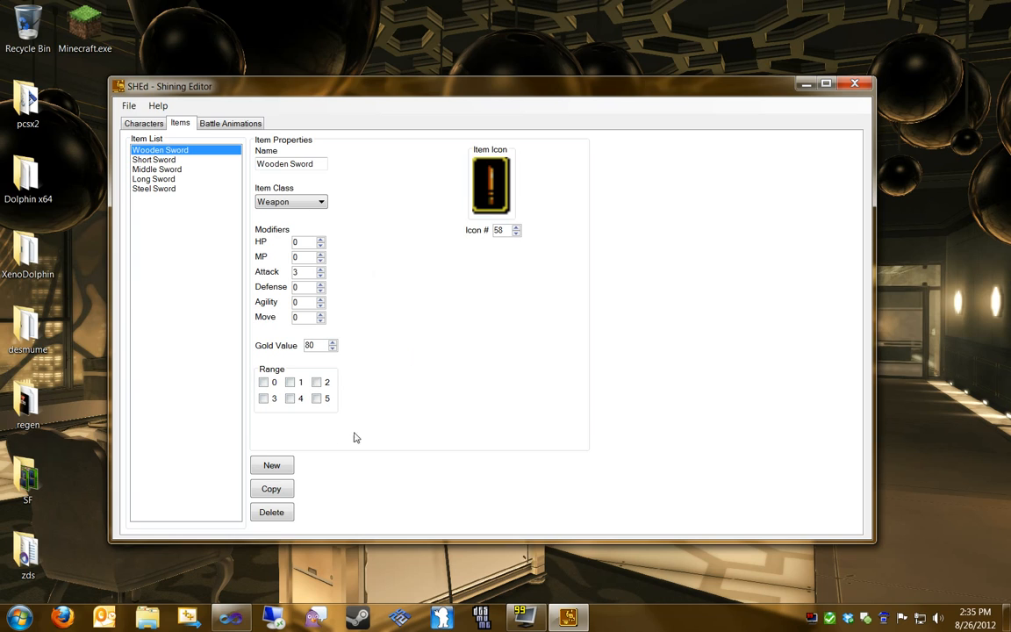
{"action": "left_click", "coordinate": [277, 468]}
{"action": "left_click", "coordinate": [164, 200]}
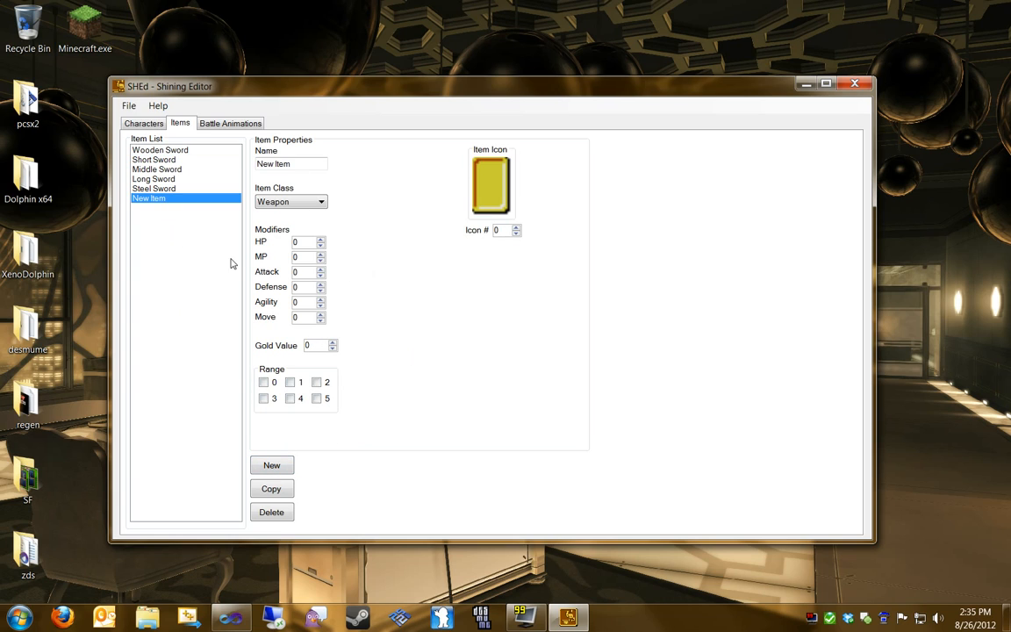
{"action": "key", "text": "Tab"}
{"action": "type", "text": "Force Saber"}
{"action": "left_click", "coordinate": [285, 202]}
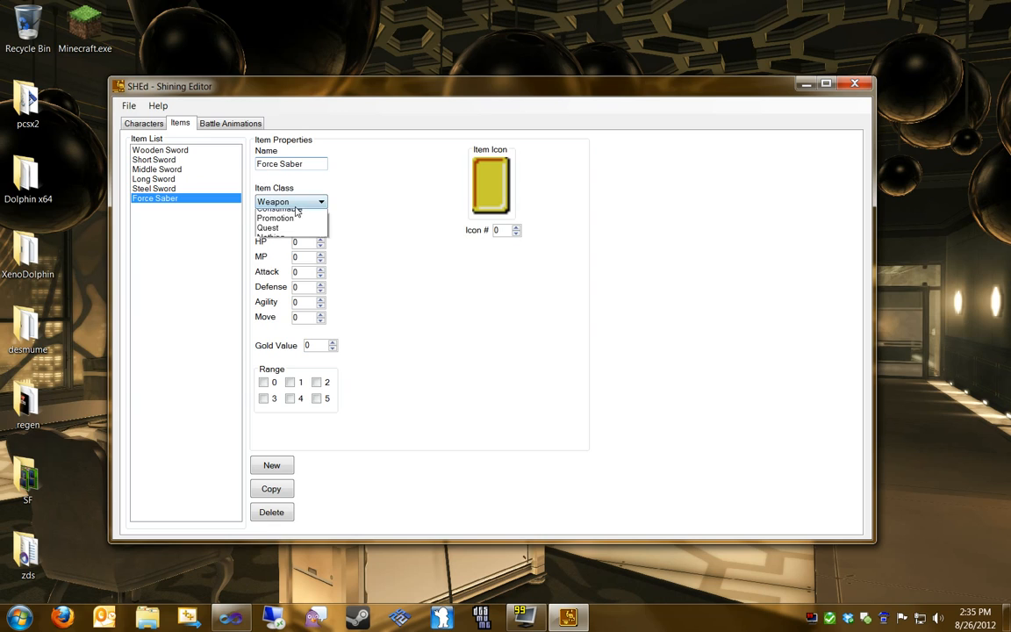
{"action": "left_click", "coordinate": [284, 217]}
- Set the Force Saber's attack modifier to 55, defense modifier to 6 and gold value to 11000
{"action": "left_click", "coordinate": [302, 272]}
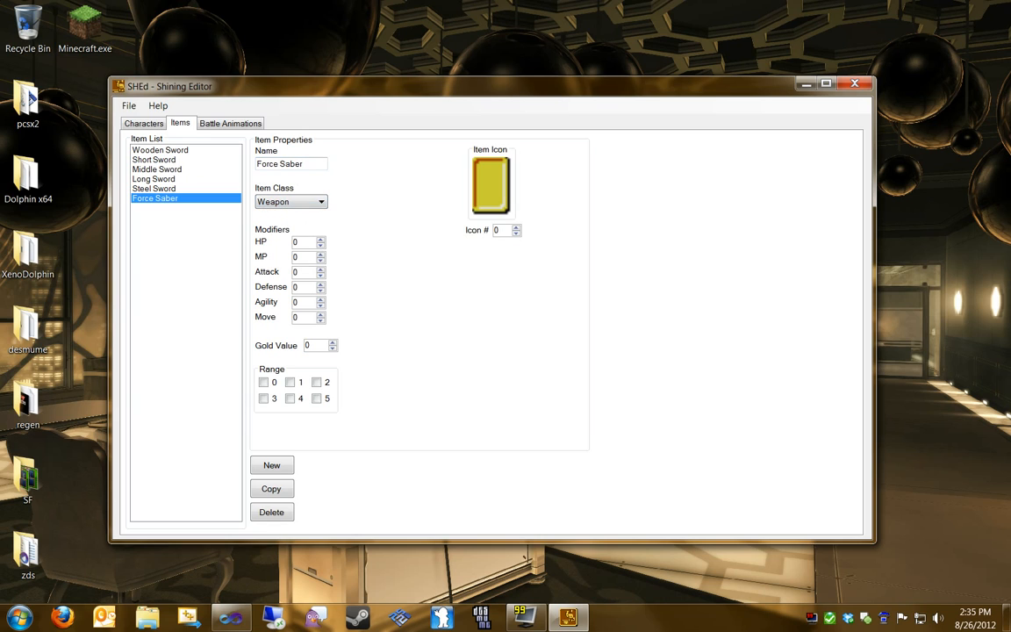
{"action": "left_click_drag", "start_coordinate": [302, 272], "coordinate": [259, 275]}
{"action": "type", "text": "55"}
{"action": "left_click_drag", "start_coordinate": [303, 287], "coordinate": [273, 287]}
{"action": "type", "text": "6"}
{"action": "left_click_drag", "start_coordinate": [309, 346], "coordinate": [281, 351]}
{"action": "type", "text": "11000"}
- Change the Force Saber's icon to number 69, the blue sword
{"action": "left_click", "coordinate": [516, 228]}
{"action": "left_click_drag", "start_coordinate": [516, 229], "coordinate": [516, 229]}
{"action": "left_click", "coordinate": [516, 229]}
{"action": "left_click", "coordinate": [517, 229]}
{"action": "left_click", "coordinate": [516, 229]}
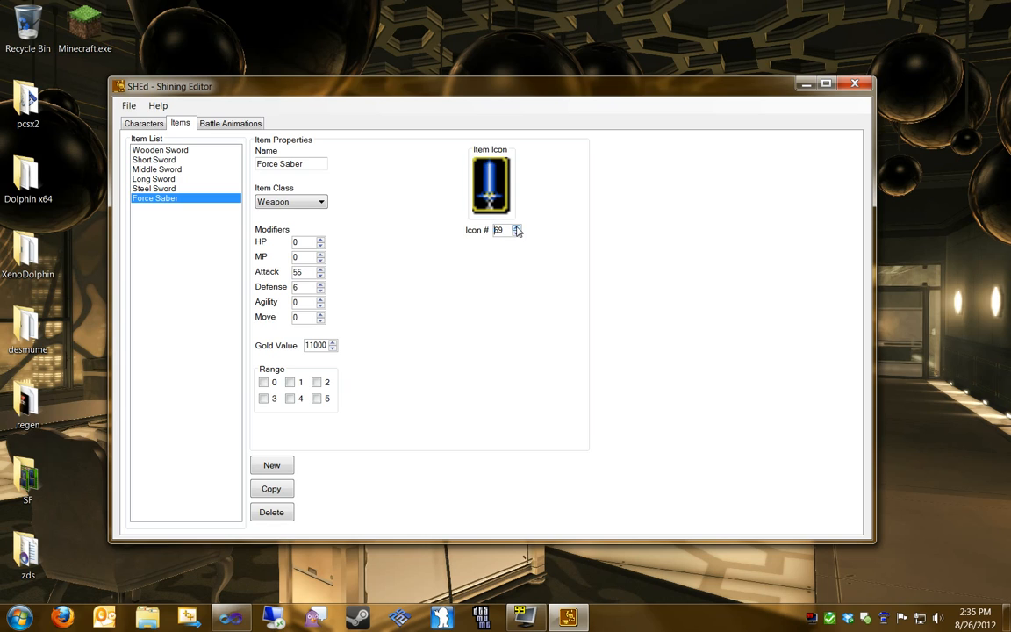
{"action": "left_click", "coordinate": [516, 230]}
- Duplicate the Force Saber item, editing the duplicate's name to remove "Copy of" and adjusting its attack modifier
{"action": "left_click", "coordinate": [272, 490]}
{"action": "left_click", "coordinate": [180, 208]}
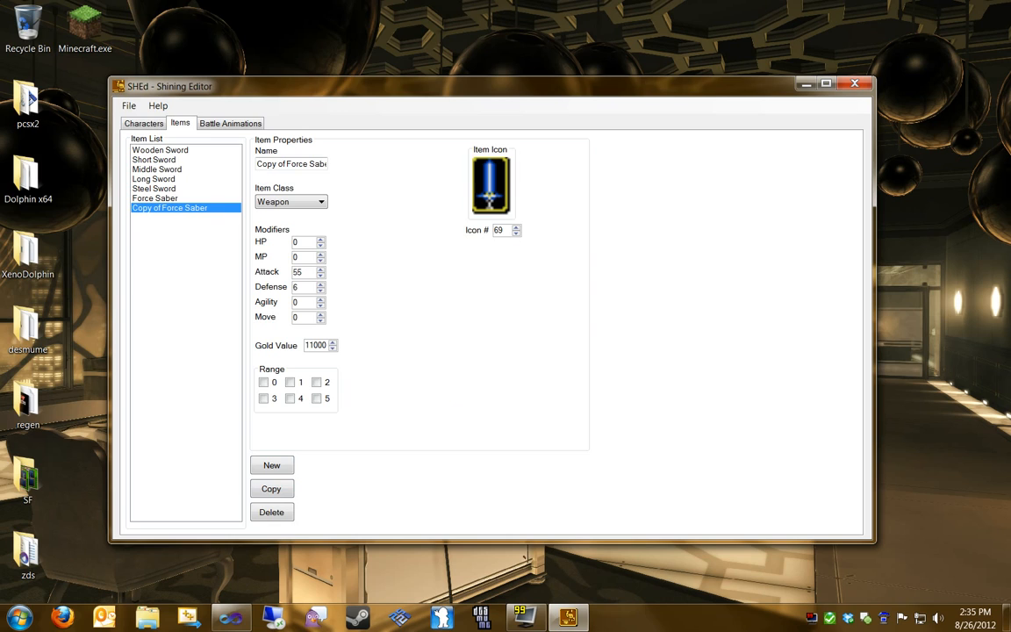
{"action": "left_click_drag", "start_coordinate": [257, 165], "coordinate": [287, 165]}
{"action": "key", "text": "BackSpace"}
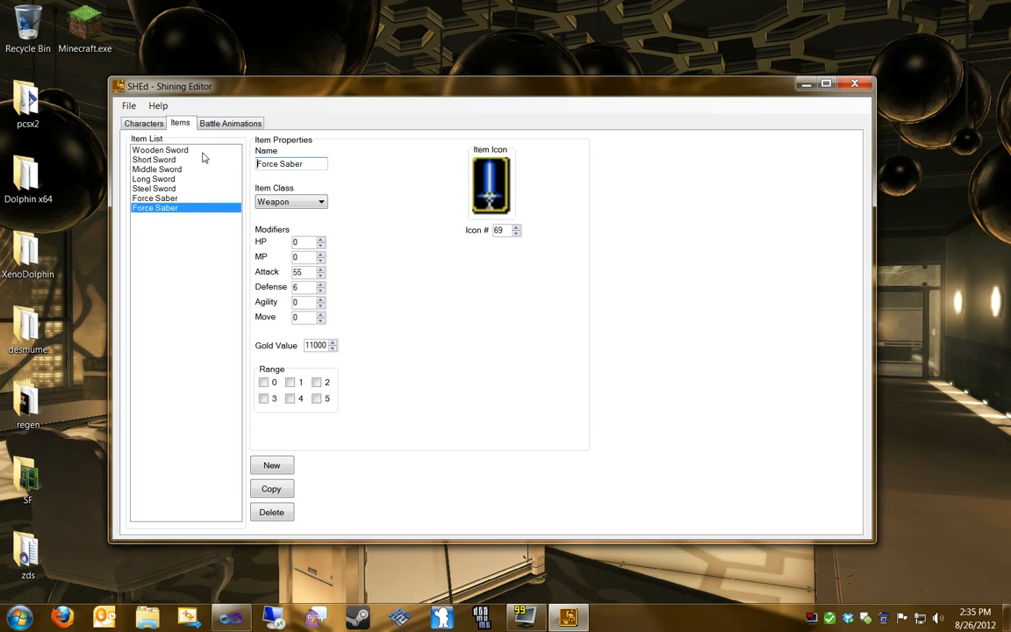
{"action": "type", "text": "i"}
{"action": "key", "text": "Right"}
{"action": "type", "text": "r"}
{"action": "left_click", "coordinate": [320, 272]}
- Look through the BOWIE, CHESTER and SLADE battle animation sets, finishing on BOWIE
{"action": "left_click", "coordinate": [241, 127]}
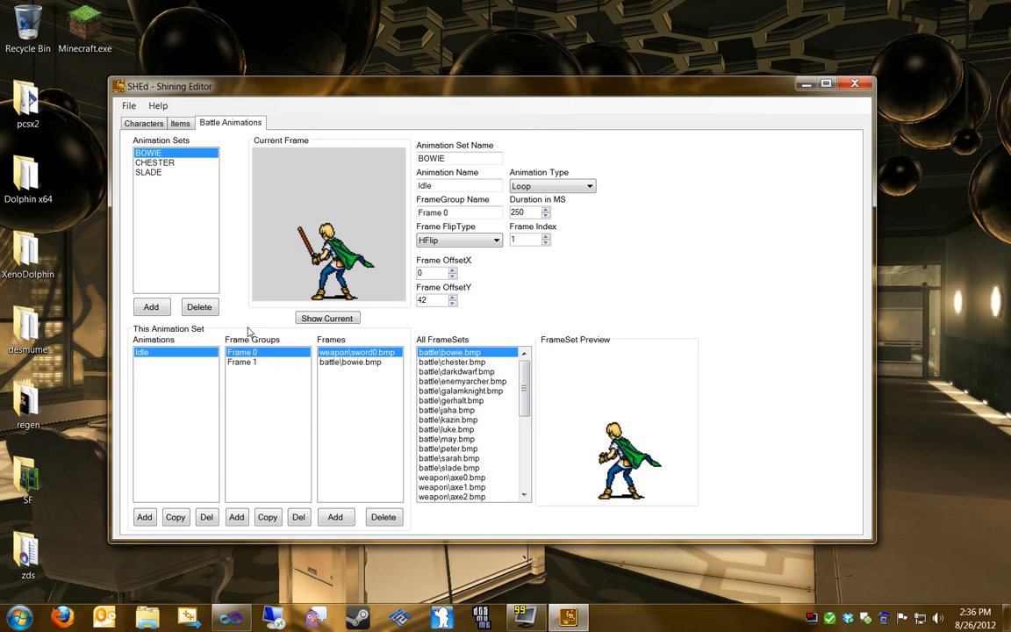
{"action": "left_click", "coordinate": [173, 164]}
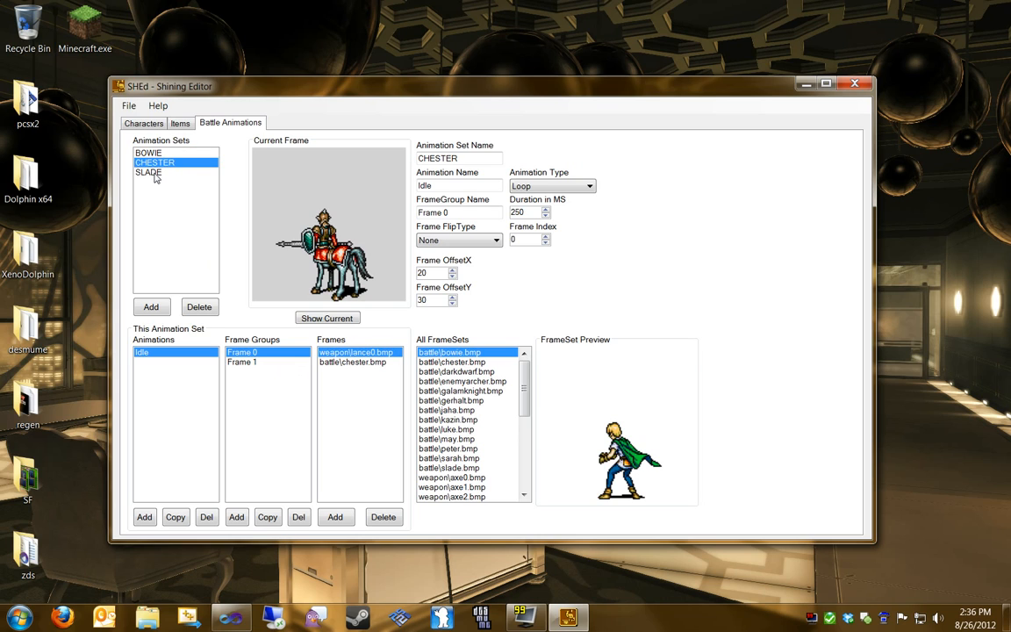
{"action": "left_click", "coordinate": [154, 175]}
{"action": "left_click", "coordinate": [142, 161]}
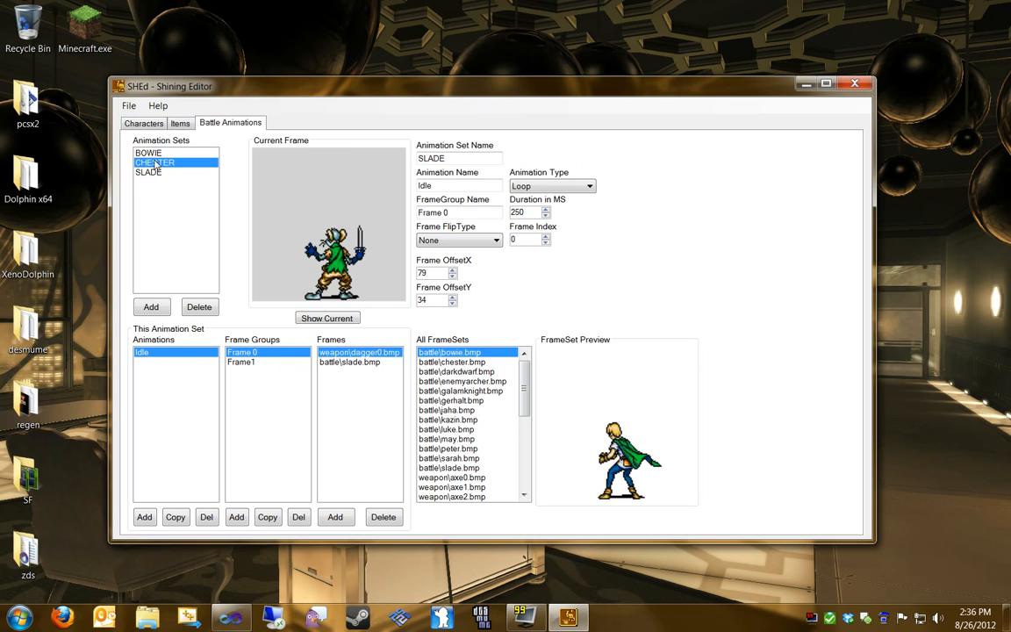
{"action": "left_click", "coordinate": [155, 154]}
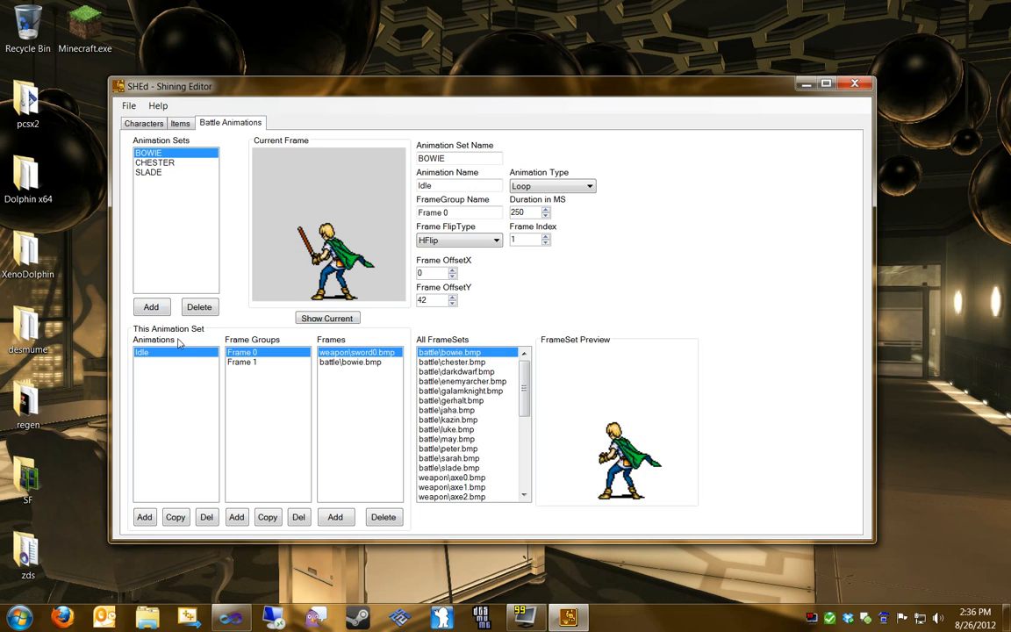
- Add a new animation named "Attack" to the BOWIE set, with Sequence as its animation type
{"action": "left_click", "coordinate": [144, 517]}
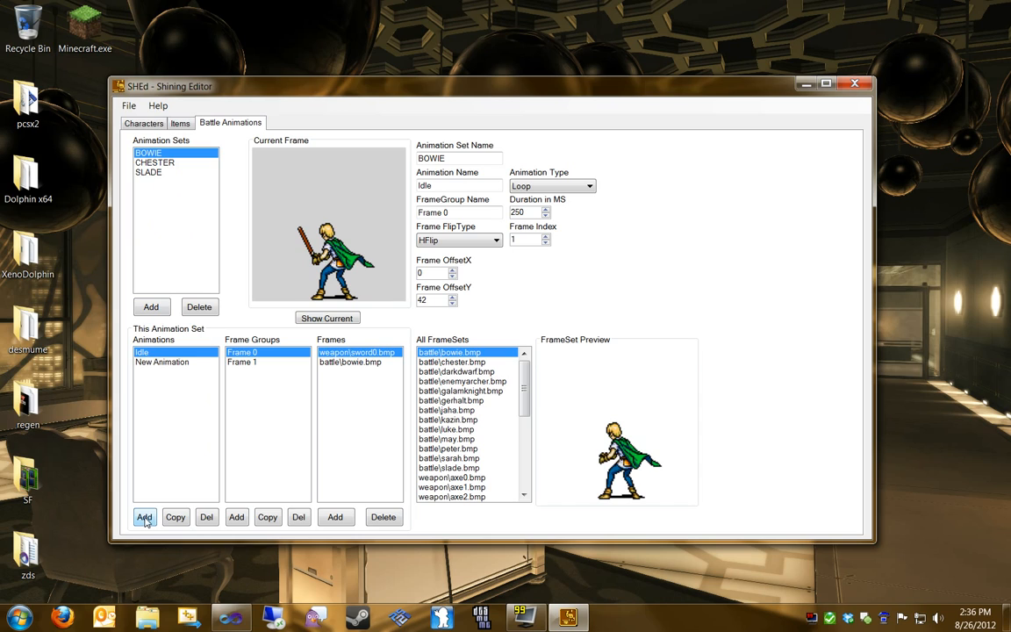
{"action": "left_click", "coordinate": [158, 362]}
{"action": "left_click", "coordinate": [439, 185]}
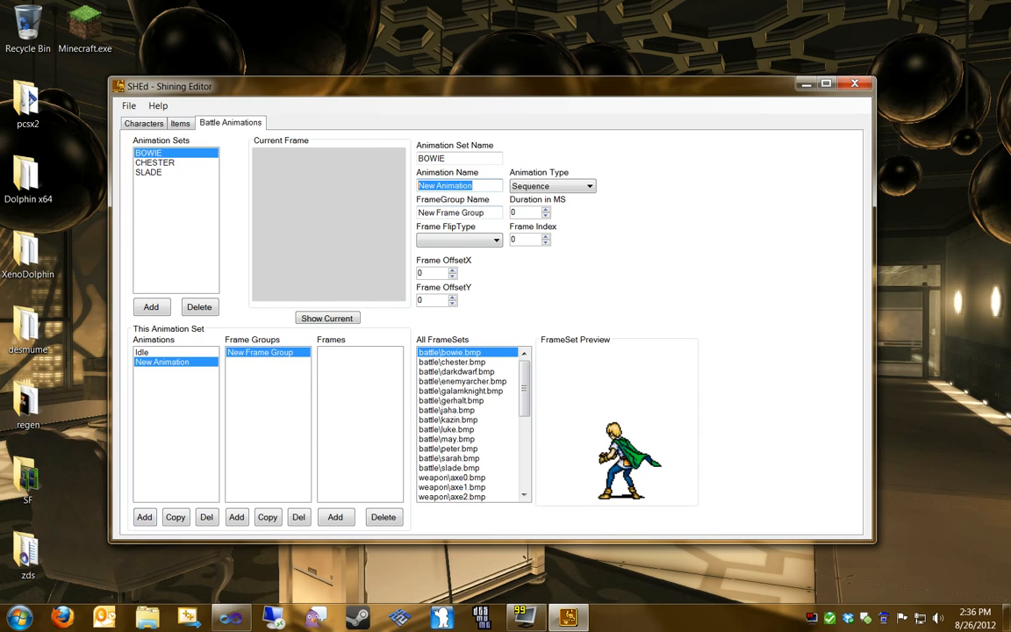
{"action": "type", "text": "Attack"}
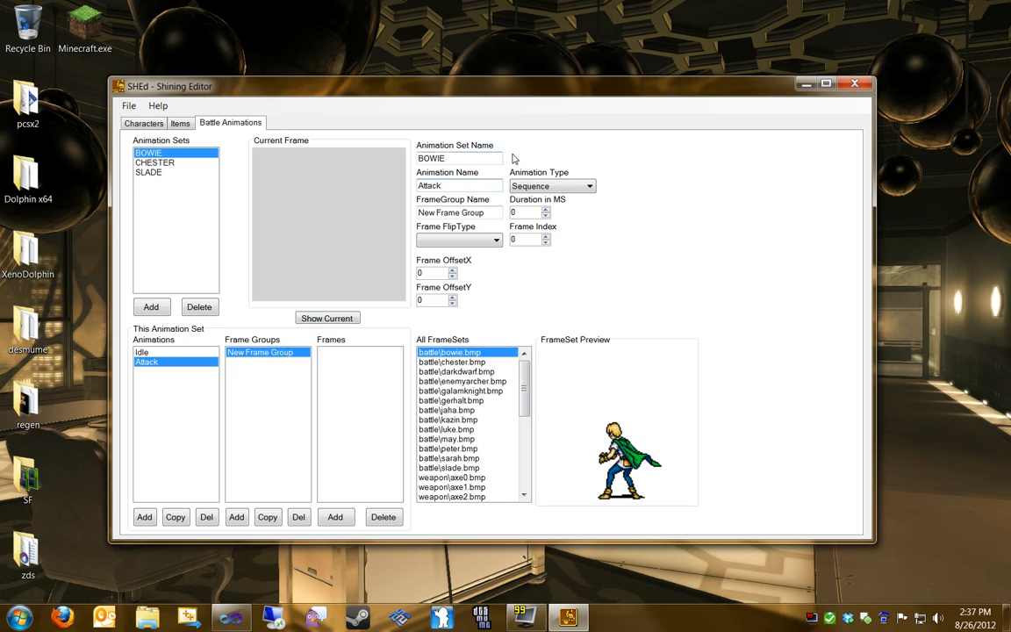
{"action": "key", "text": "Tab"}
{"action": "left_click", "coordinate": [550, 186]}
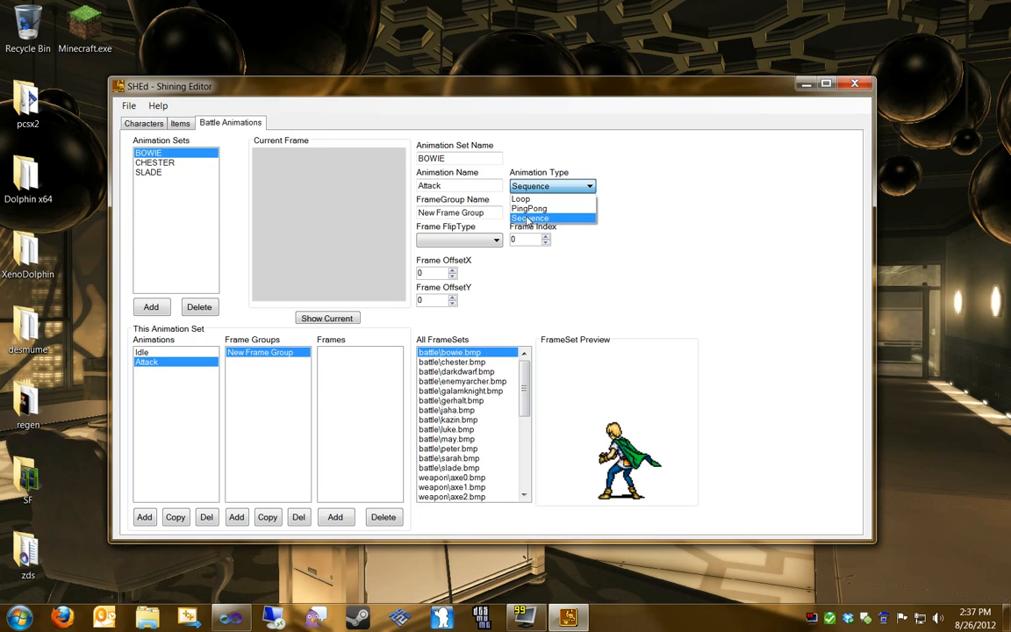
{"action": "left_click", "coordinate": [529, 218]}
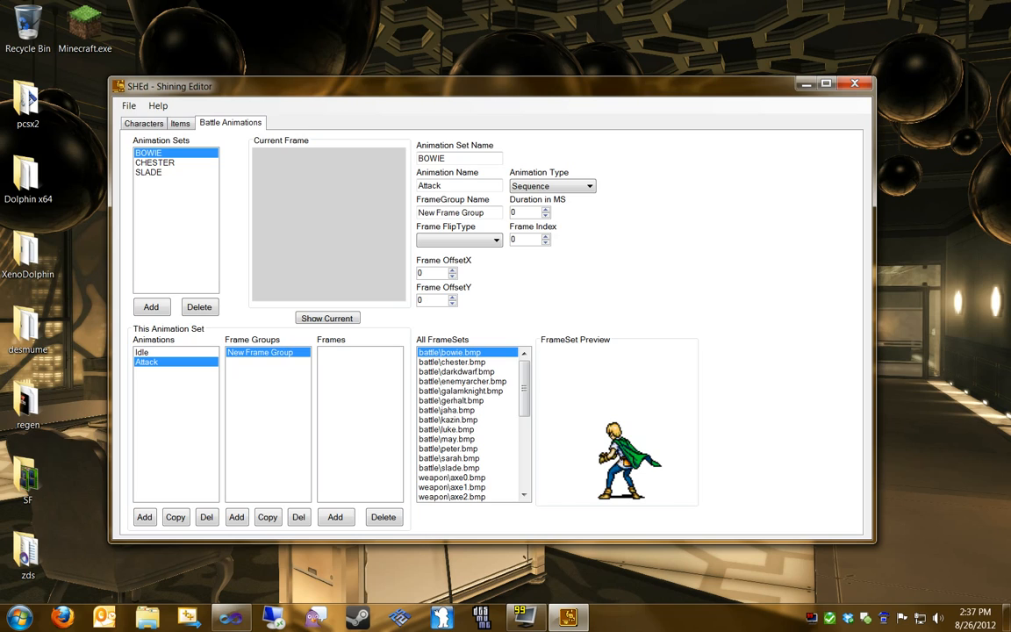
- Rename the Attack animation's frame group to "Frame 0" and set its duration to 250 ms
{"action": "left_click_drag", "start_coordinate": [489, 214], "coordinate": [322, 193]}
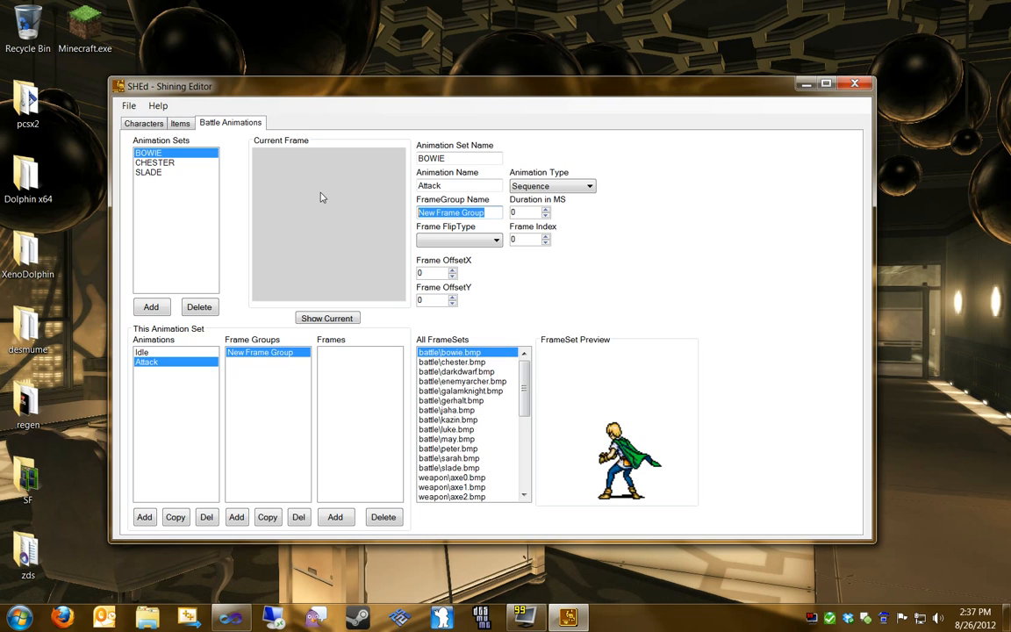
{"action": "type", "text": "Frame 2"}
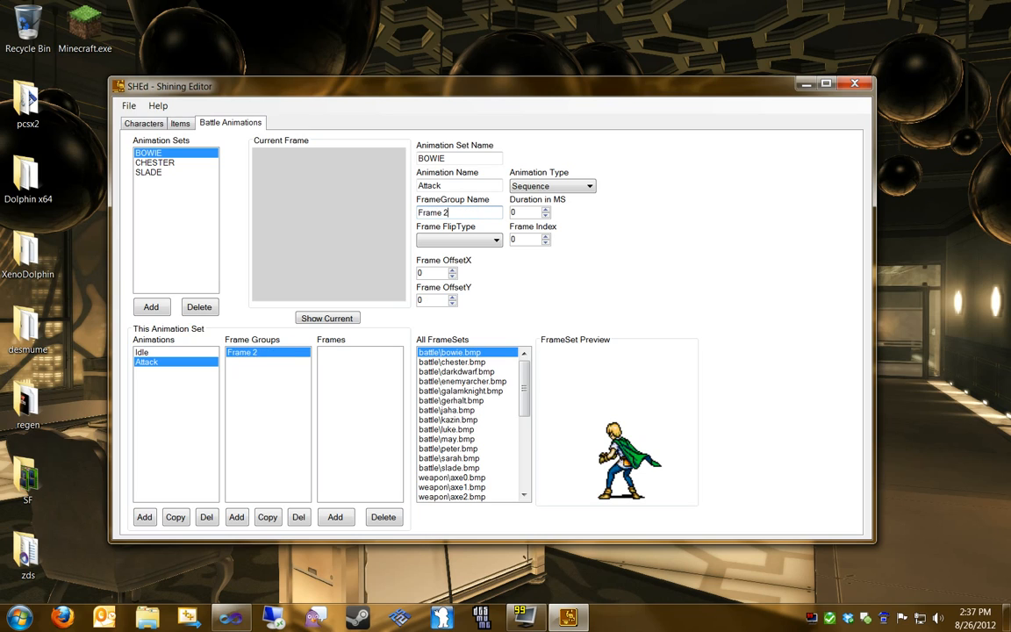
{"action": "key", "text": "BackSpace"}
{"action": "type", "text": "0"}
{"action": "key", "text": "Tab"}
{"action": "type", "text": "250"}
- Add the weapon\sword0.bmp and battle\bowie.bmp framesets as frames of Frame 0
{"action": "left_click_drag", "start_coordinate": [525, 378], "coordinate": [526, 458]}
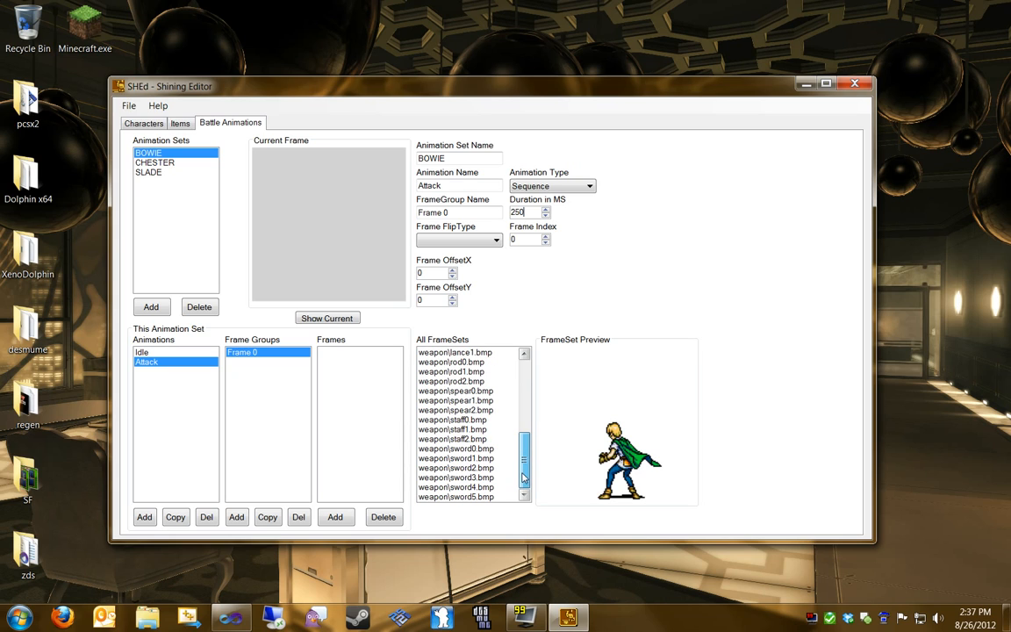
{"action": "left_click", "coordinate": [482, 449]}
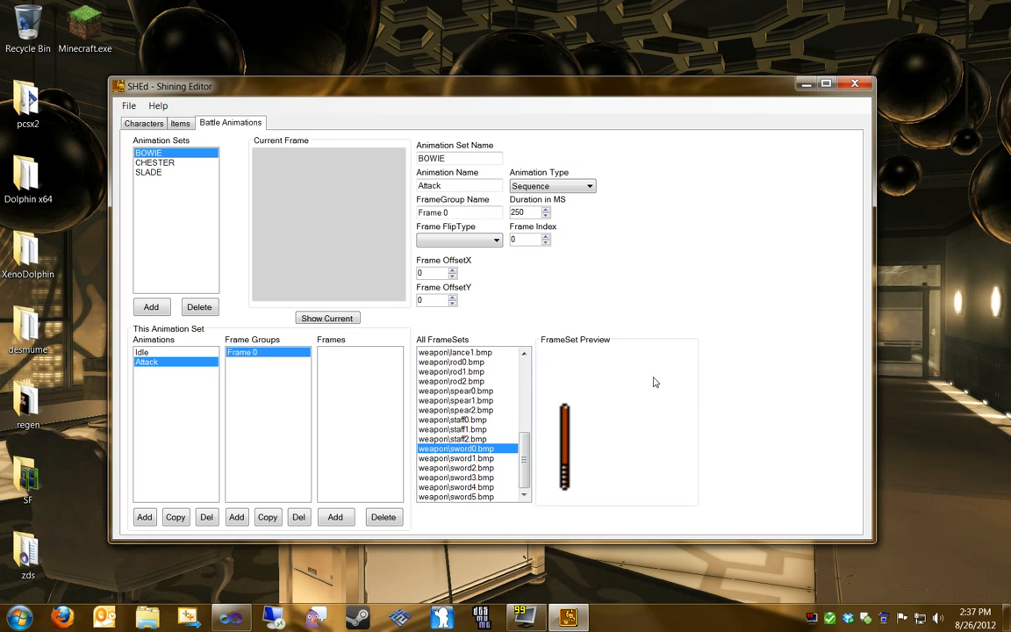
{"action": "left_click", "coordinate": [346, 523]}
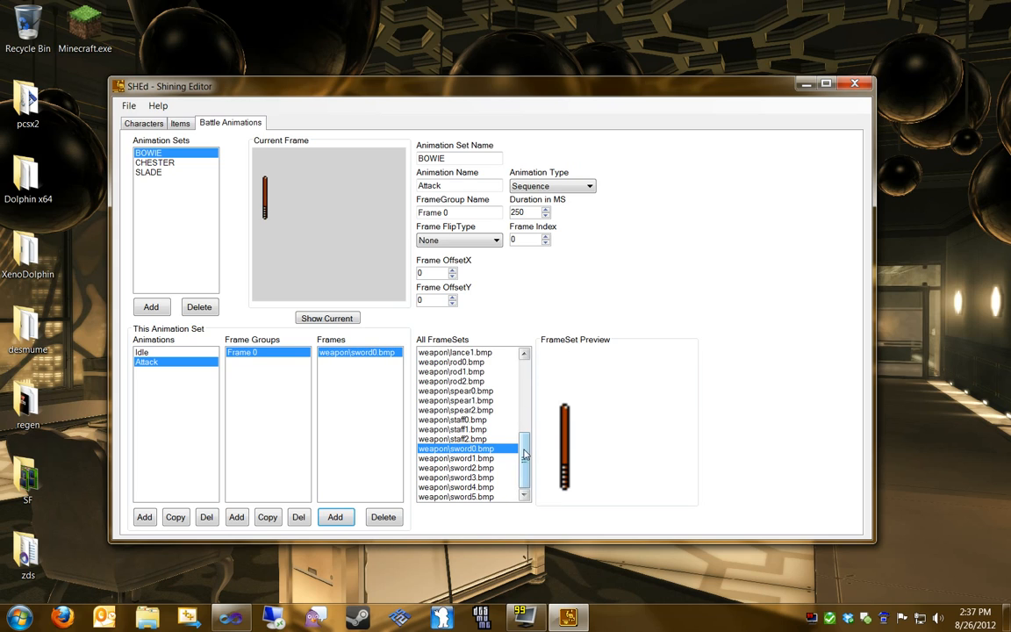
{"action": "left_click_drag", "start_coordinate": [524, 437], "coordinate": [523, 361]}
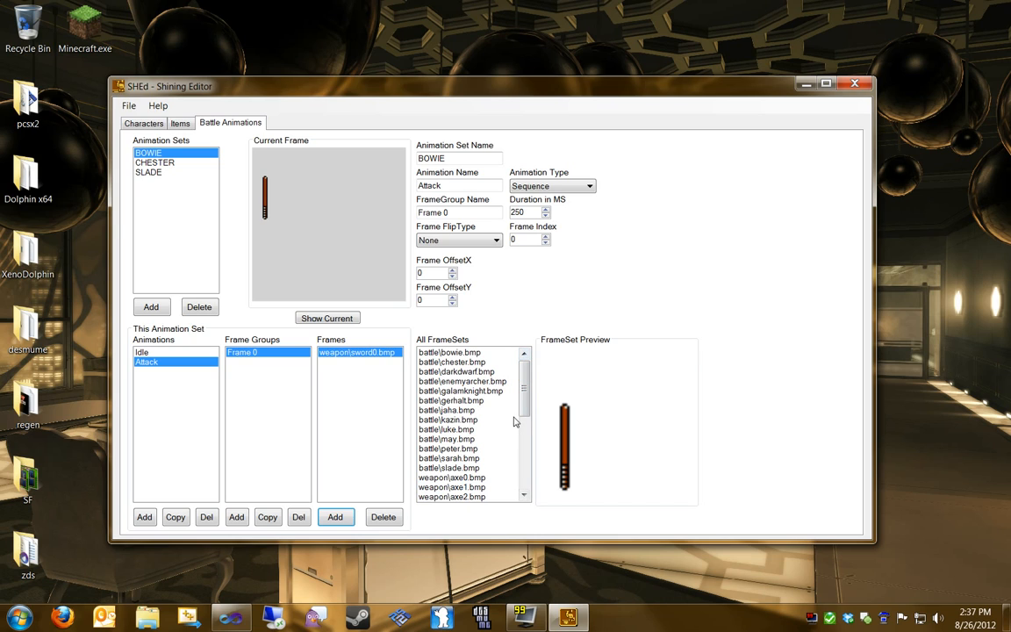
{"action": "left_click", "coordinate": [456, 353]}
{"action": "left_click", "coordinate": [335, 517]}
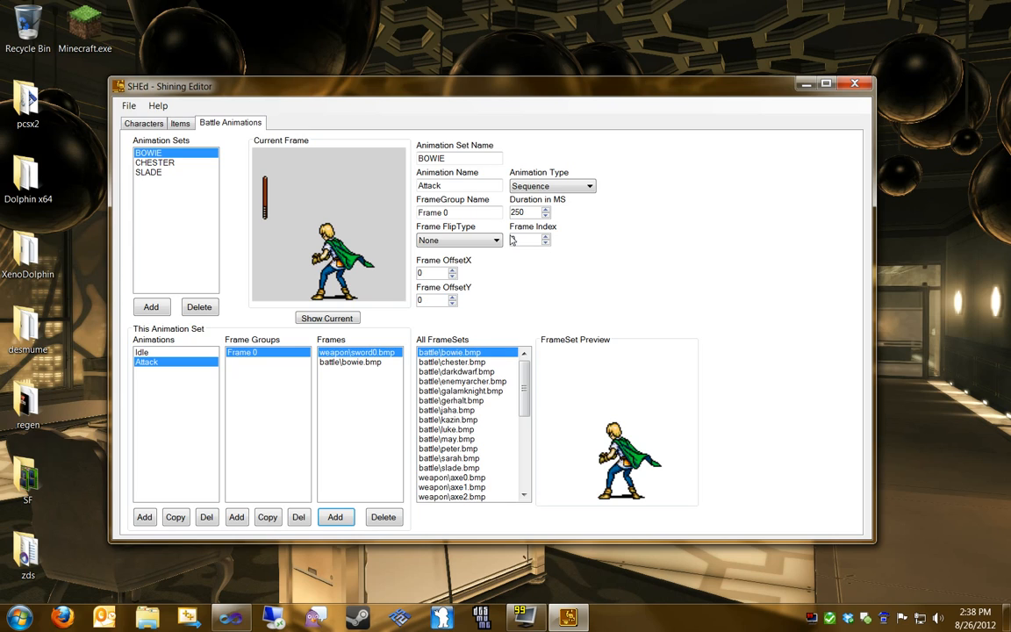
- Set the frame index of the battle\bowie.bmp frame in Frame 0 to 3
{"action": "left_click", "coordinate": [349, 362]}
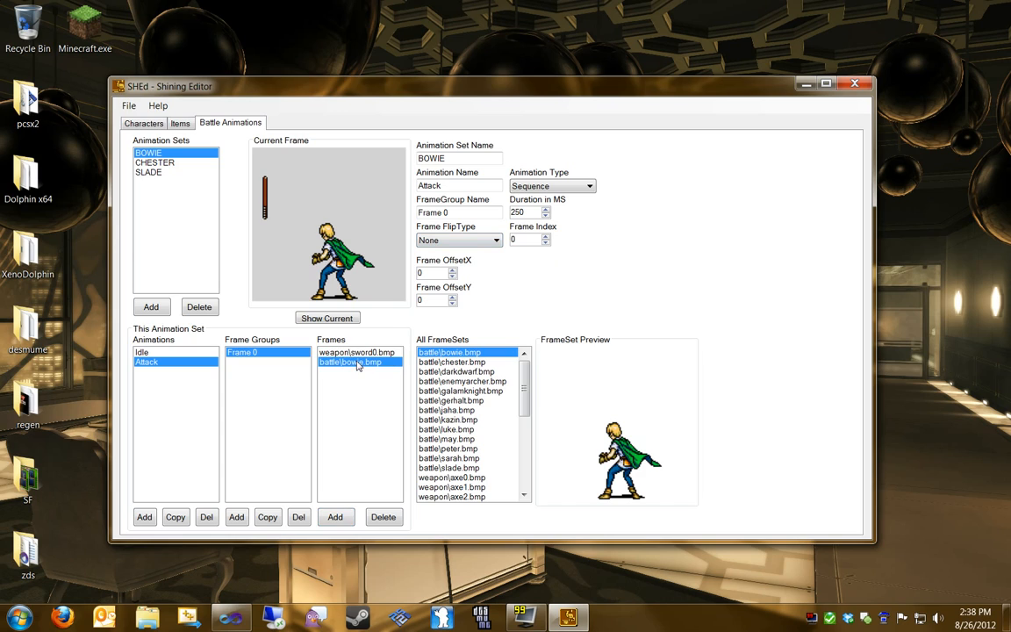
{"action": "left_click", "coordinate": [545, 236]}
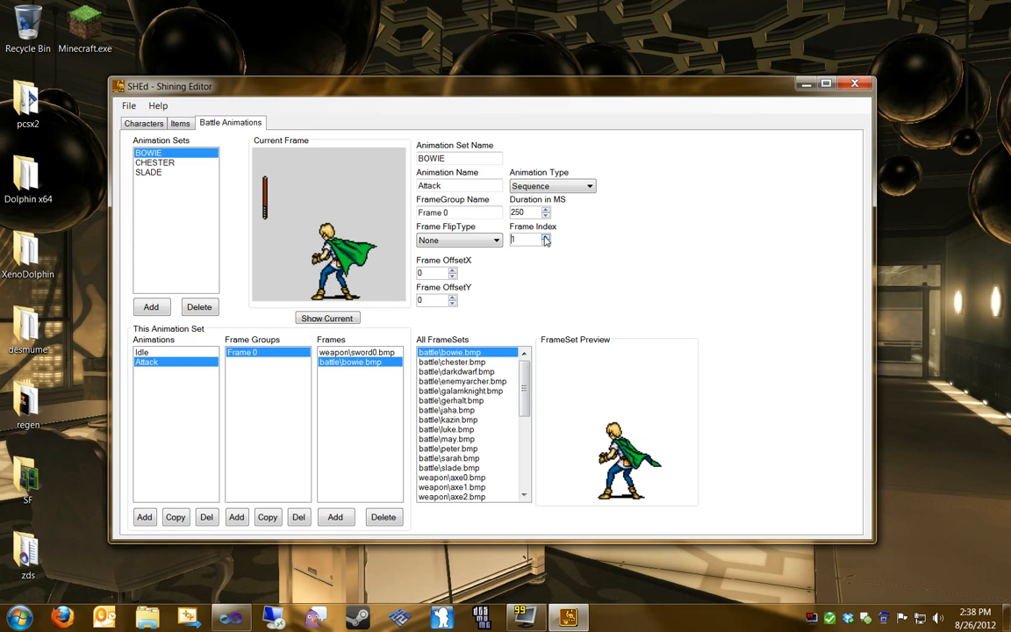
{"action": "left_click", "coordinate": [546, 236]}
{"action": "left_click", "coordinate": [546, 236]}
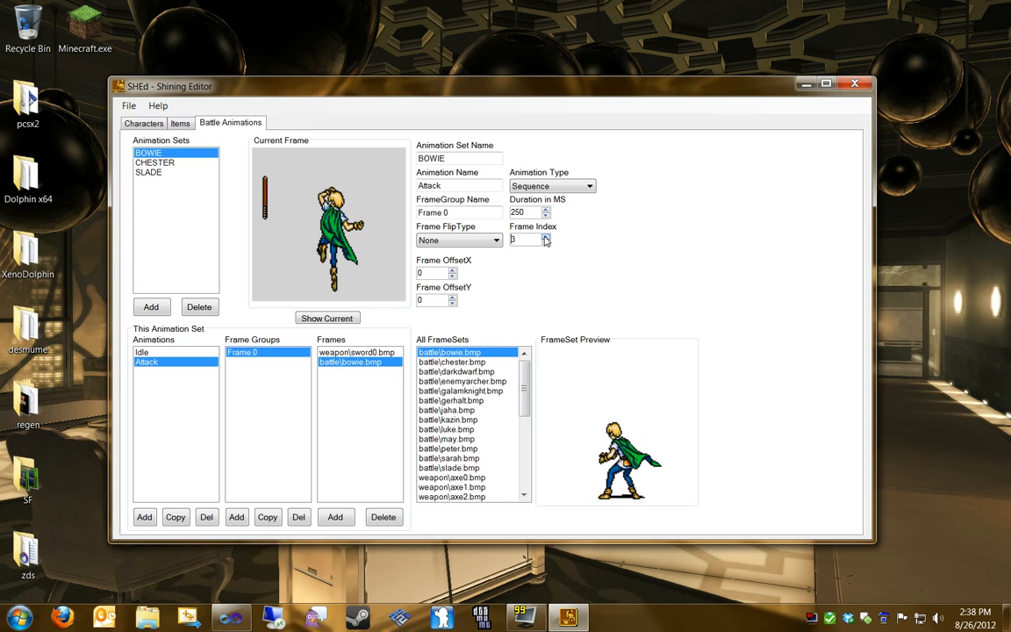
{"action": "left_click", "coordinate": [545, 236]}
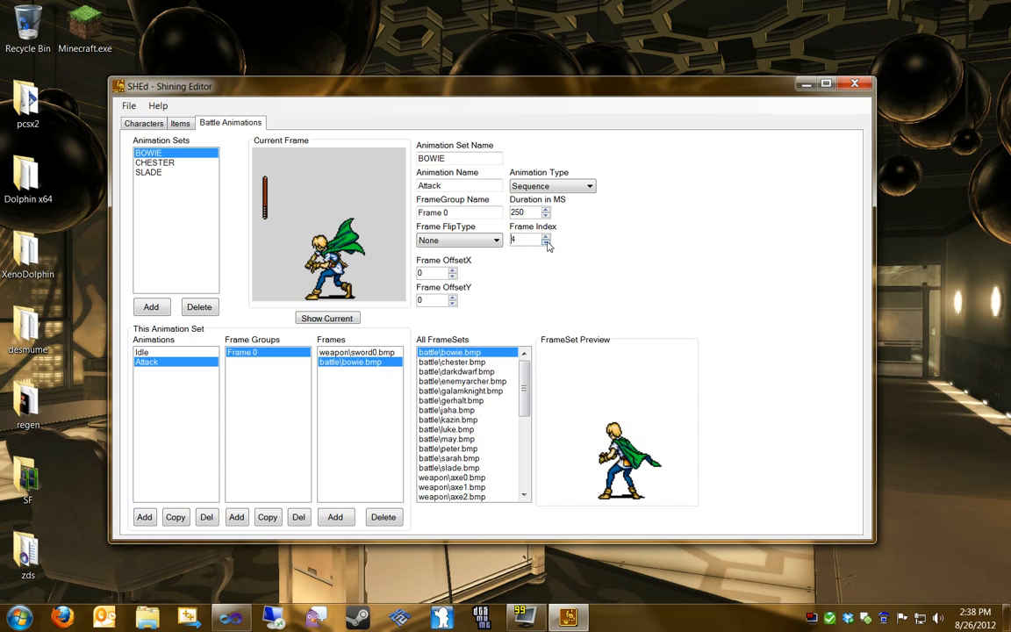
{"action": "left_click", "coordinate": [545, 243]}
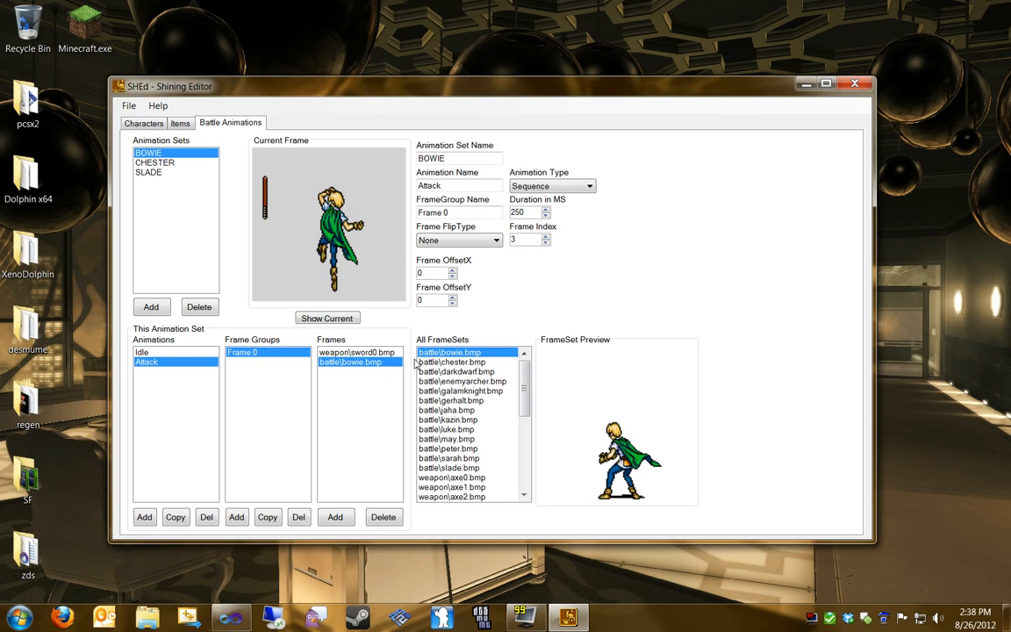
- Try the weapon\sword0.bmp frame at indexes up to 3 with HFlip, restoring index 0 and flip type None
{"action": "left_click", "coordinate": [369, 352]}
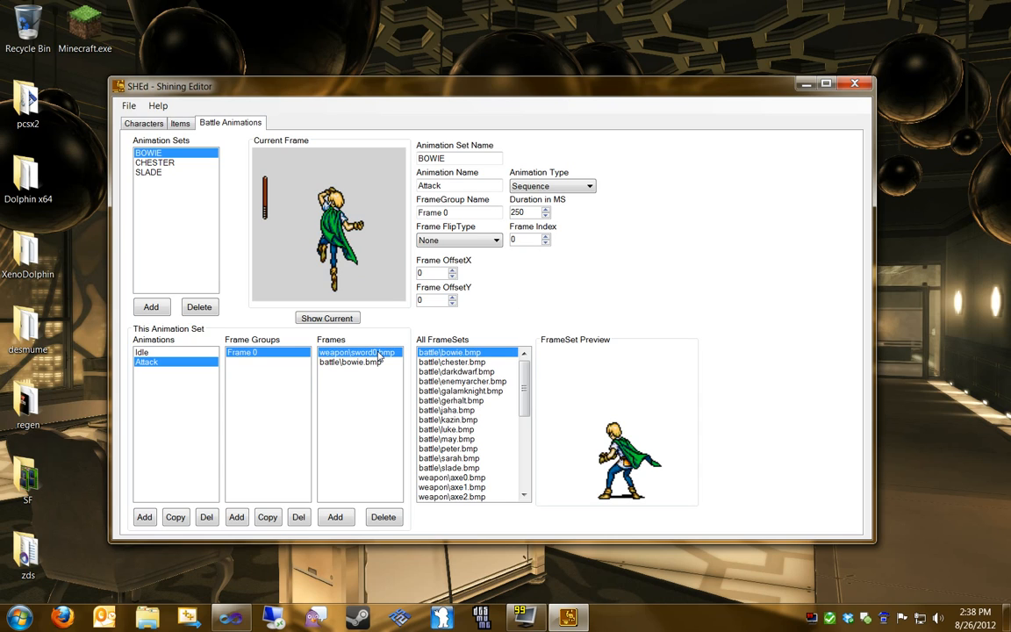
{"action": "left_click", "coordinate": [545, 237]}
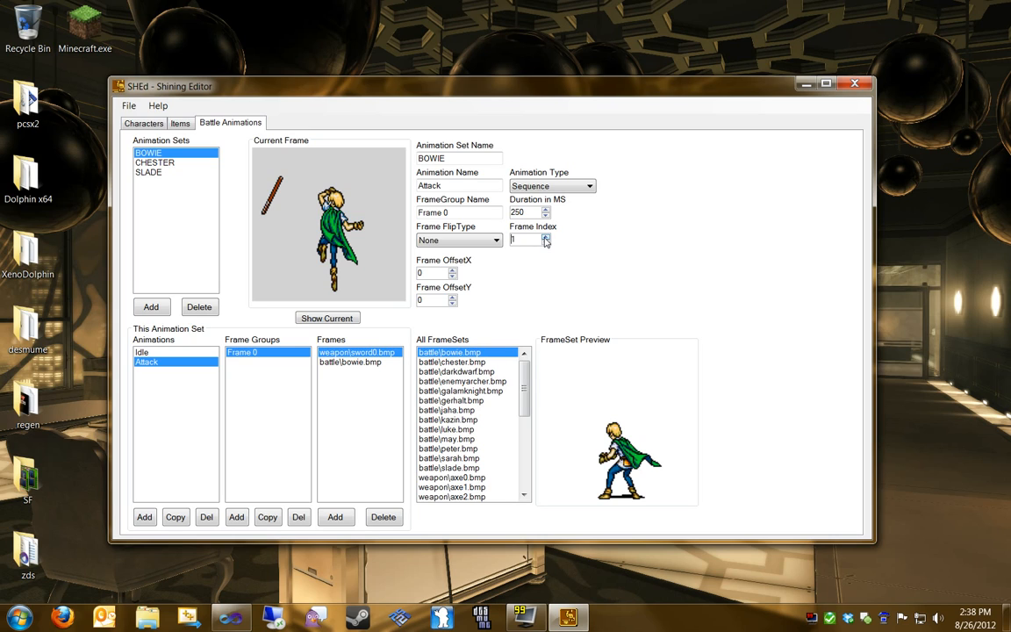
{"action": "left_click", "coordinate": [545, 237]}
{"action": "left_click", "coordinate": [545, 237]}
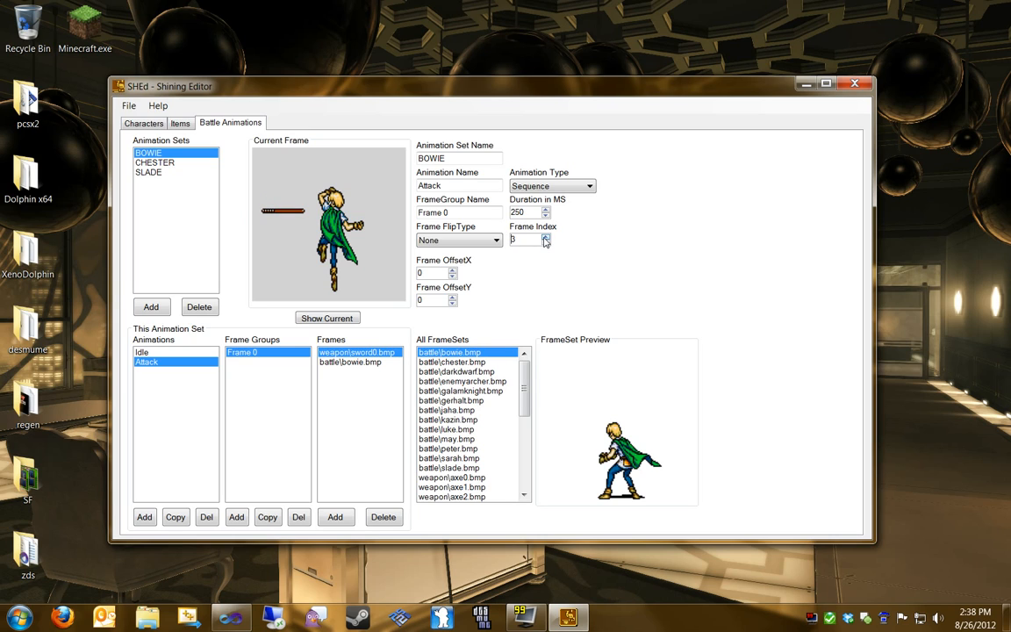
{"action": "left_click", "coordinate": [479, 241]}
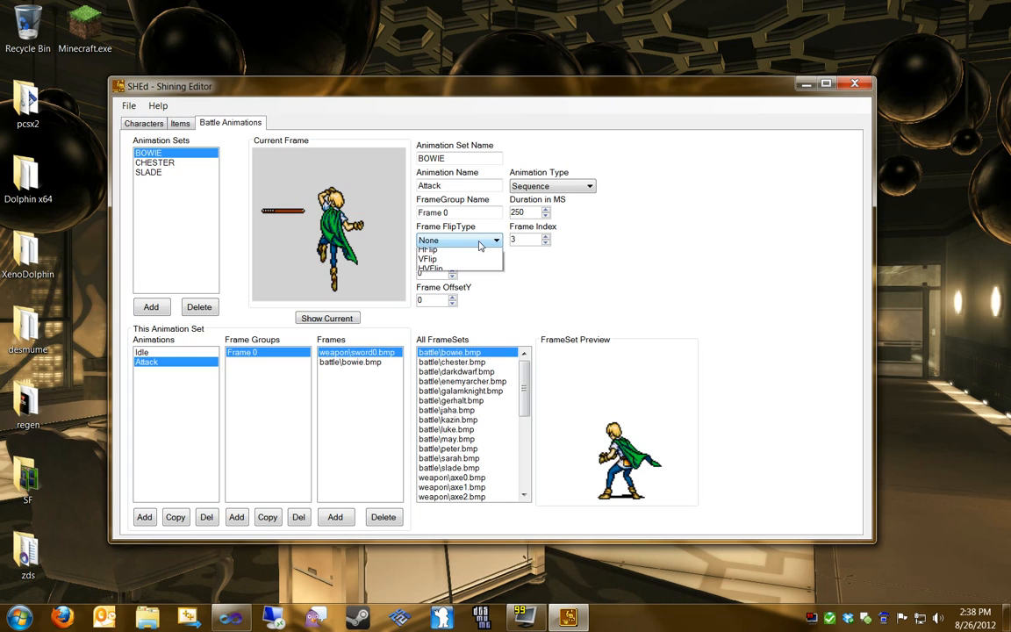
{"action": "left_click", "coordinate": [466, 264]}
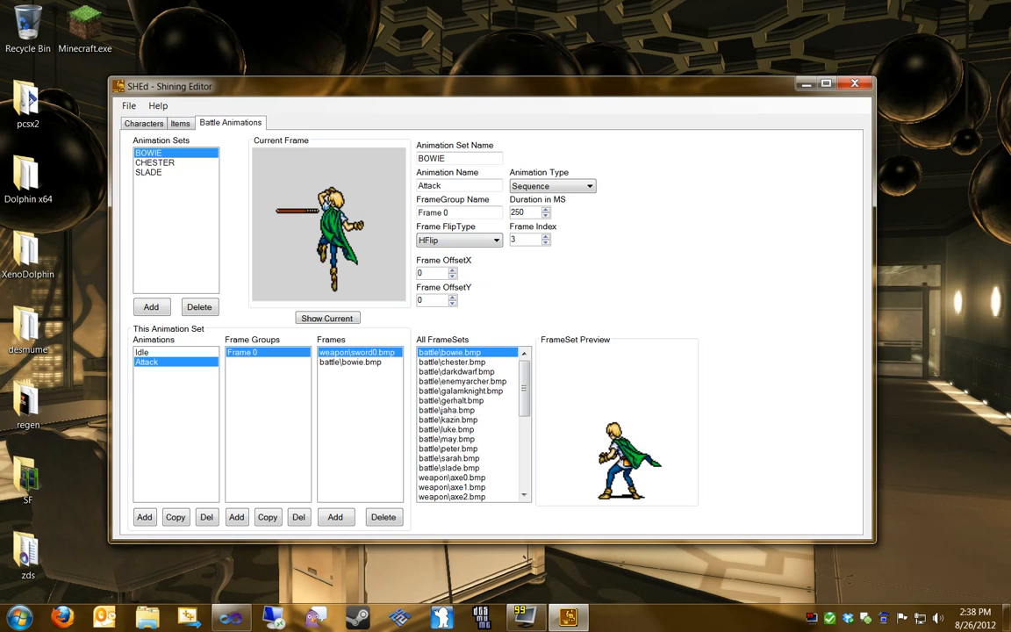
{"action": "left_click", "coordinate": [545, 243]}
{"action": "left_click", "coordinate": [545, 243]}
{"action": "left_click", "coordinate": [546, 243]}
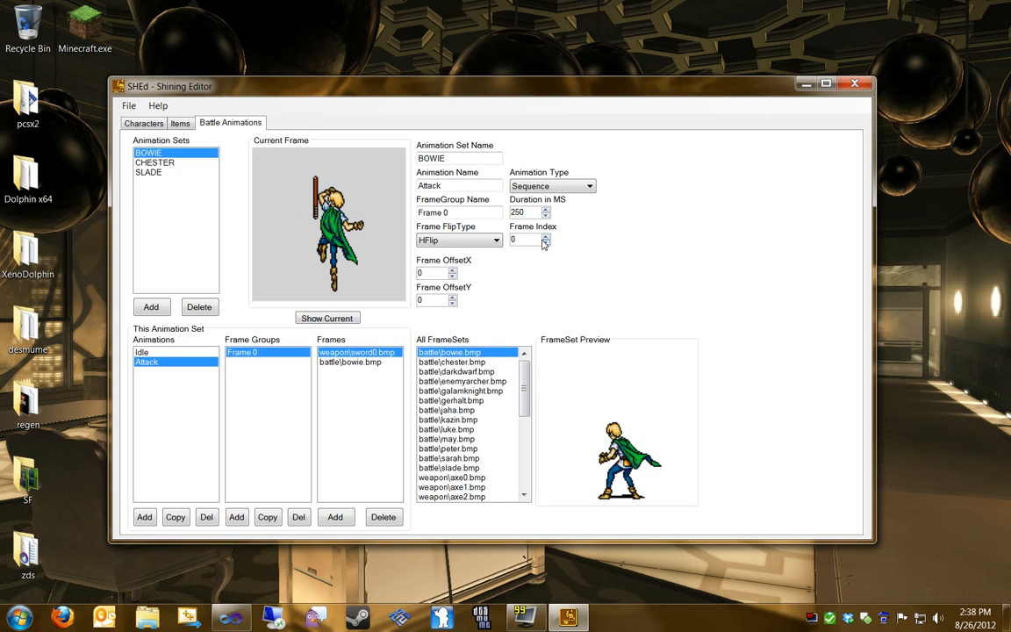
{"action": "left_click", "coordinate": [496, 241]}
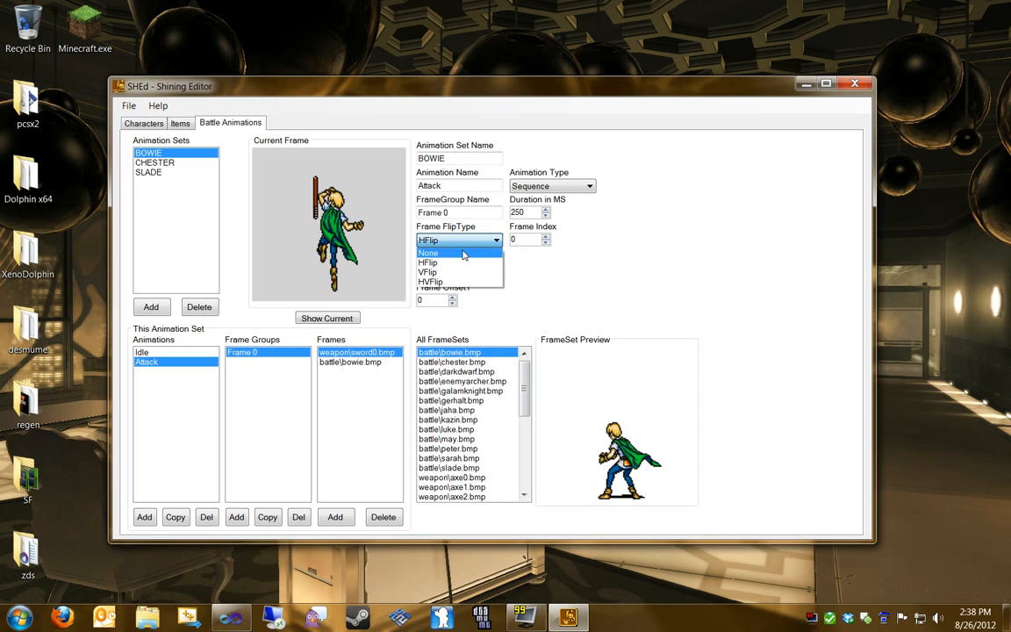
{"action": "left_click", "coordinate": [465, 252]}
- Set the sword frame's flip type to VFlip and its offsets to X 78 and Y 56
{"action": "left_click", "coordinate": [458, 240]}
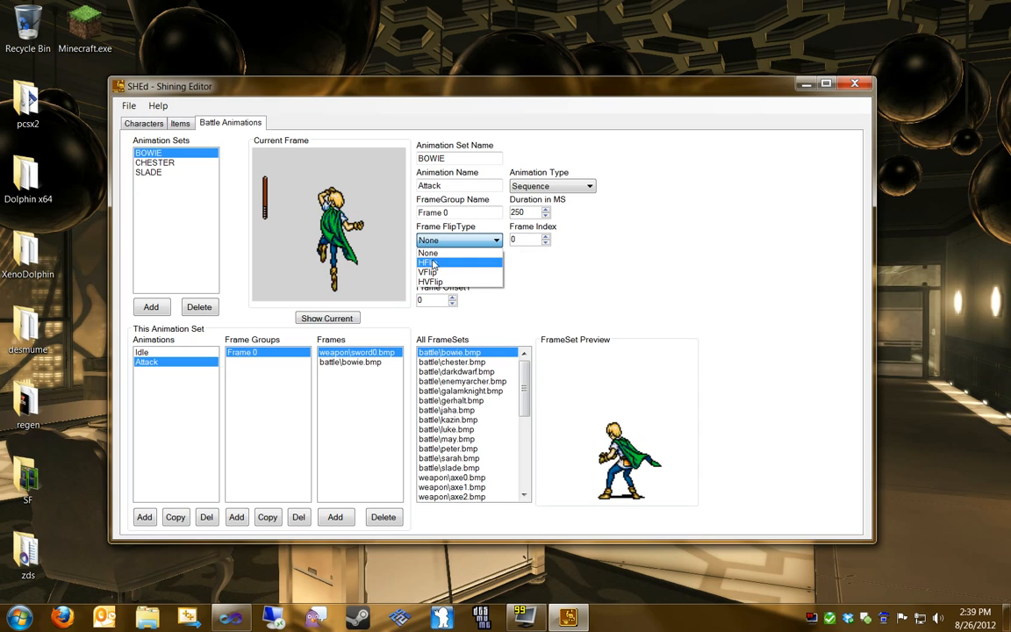
{"action": "left_click", "coordinate": [439, 275]}
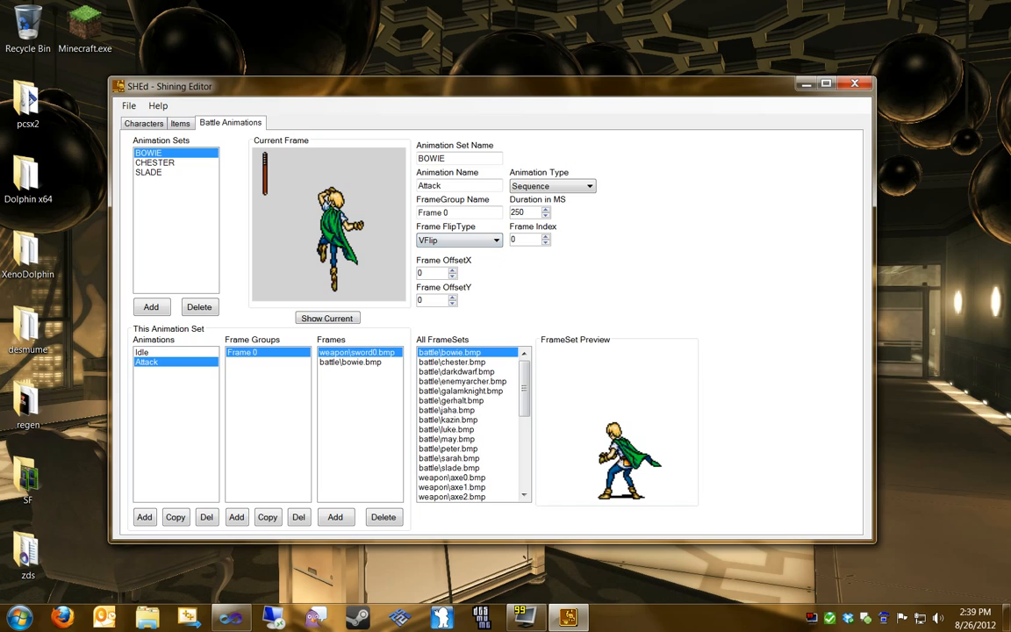
{"action": "left_click", "coordinate": [453, 277]}
{"action": "left_click", "coordinate": [452, 270]}
{"action": "left_click", "coordinate": [452, 270]}
{"action": "left_click_drag", "start_coordinate": [452, 271], "coordinate": [452, 296]}
- Set the sword frame's index to 1 and its Y offset to 51
{"action": "left_click", "coordinate": [545, 236]}
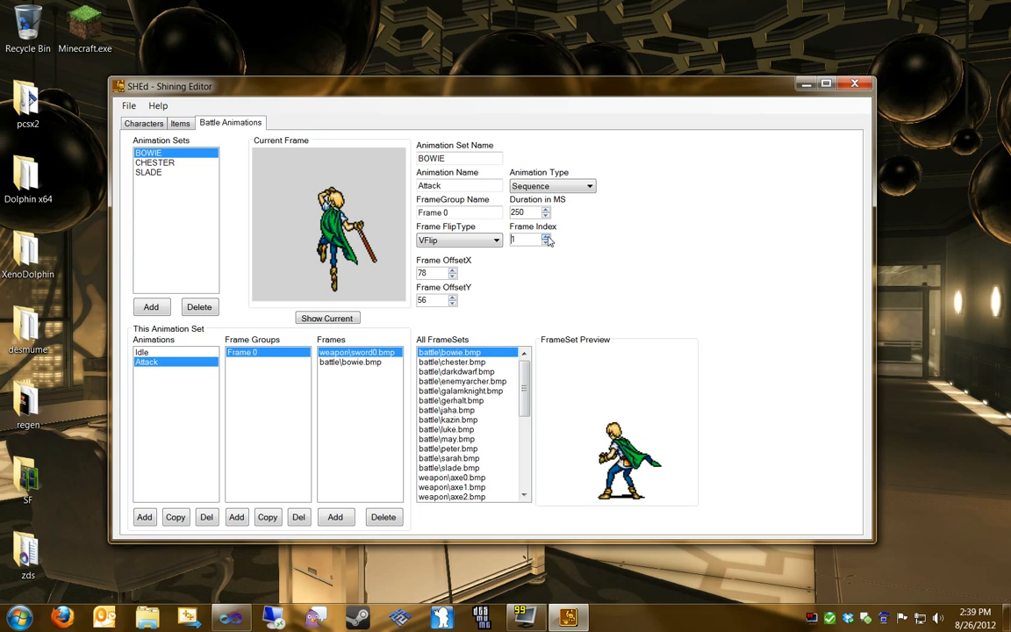
{"action": "left_click", "coordinate": [452, 303]}
{"action": "left_click", "coordinate": [453, 303]}
{"action": "left_click", "coordinate": [452, 303]}
{"action": "left_click", "coordinate": [453, 303]}
{"action": "left_click", "coordinate": [452, 303]}
- Duplicate the Frame 0 group of the Attack animation and rename the copy "Frame 1"
{"action": "left_click", "coordinate": [268, 519]}
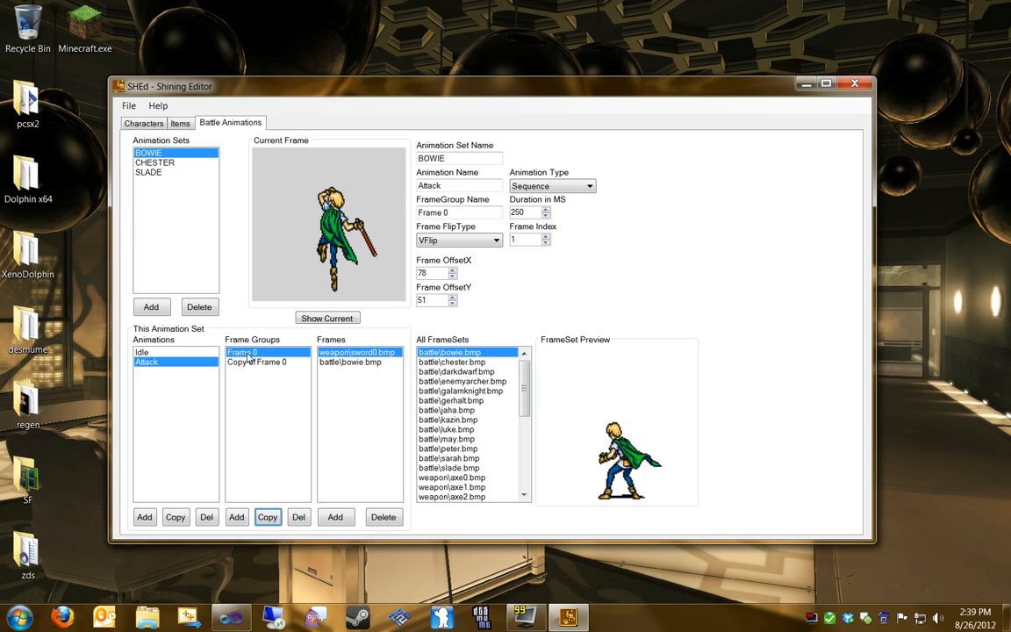
{"action": "left_click", "coordinate": [257, 361]}
{"action": "left_click_drag", "start_coordinate": [447, 212], "coordinate": [363, 206]}
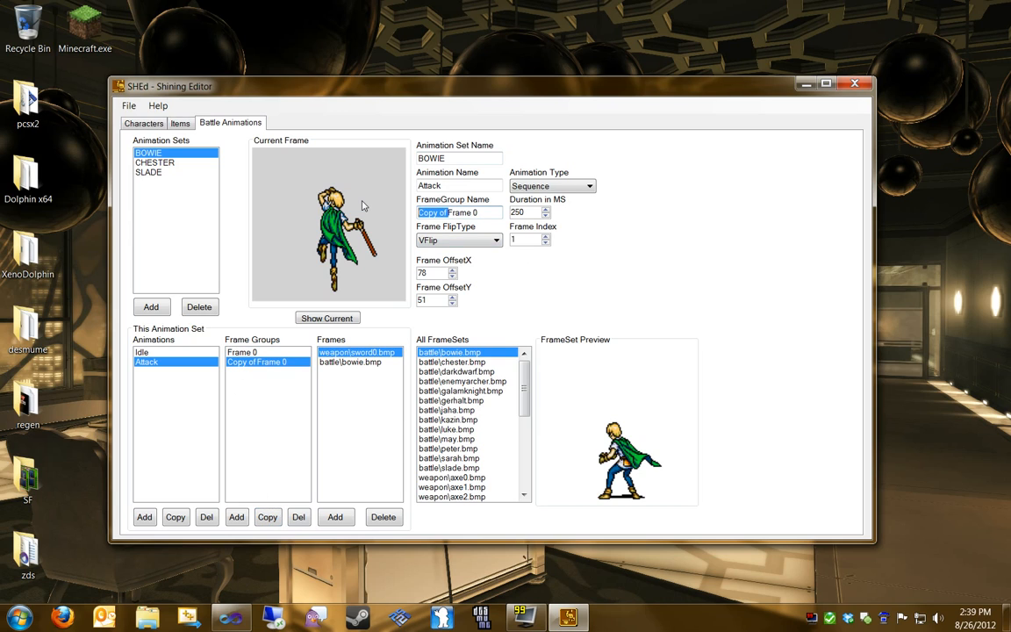
{"action": "key", "text": "BackSpace"}
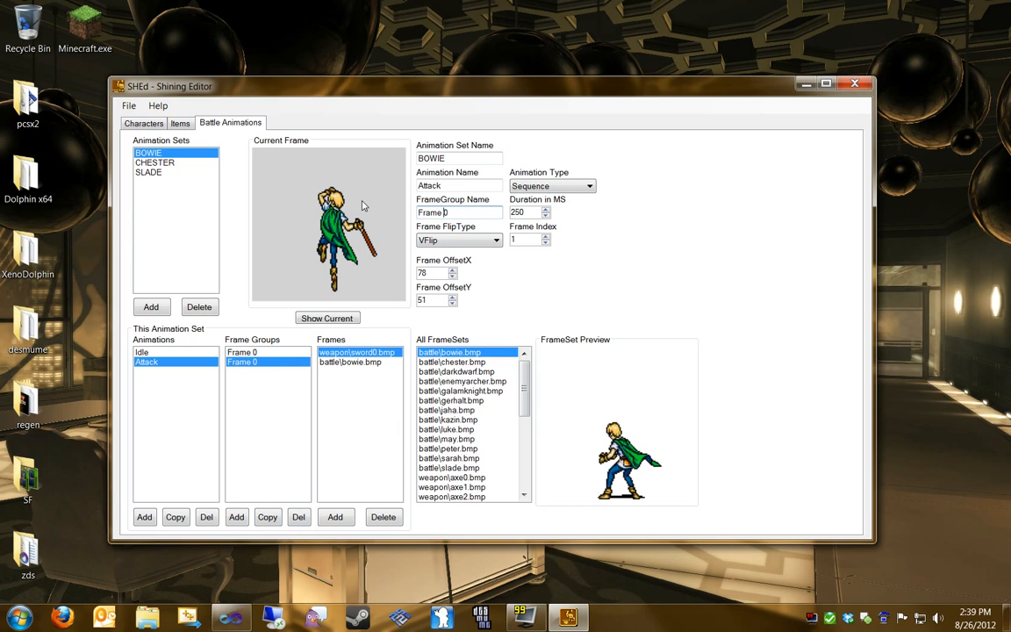
{"action": "key", "text": "Delete"}
{"action": "type", "text": "1"}
- Set Frame 1's duration to 1000 ms and its battle\bowie.bmp frame to index 4
{"action": "left_click", "coordinate": [351, 363]}
{"action": "left_click_drag", "start_coordinate": [525, 212], "coordinate": [508, 212]}
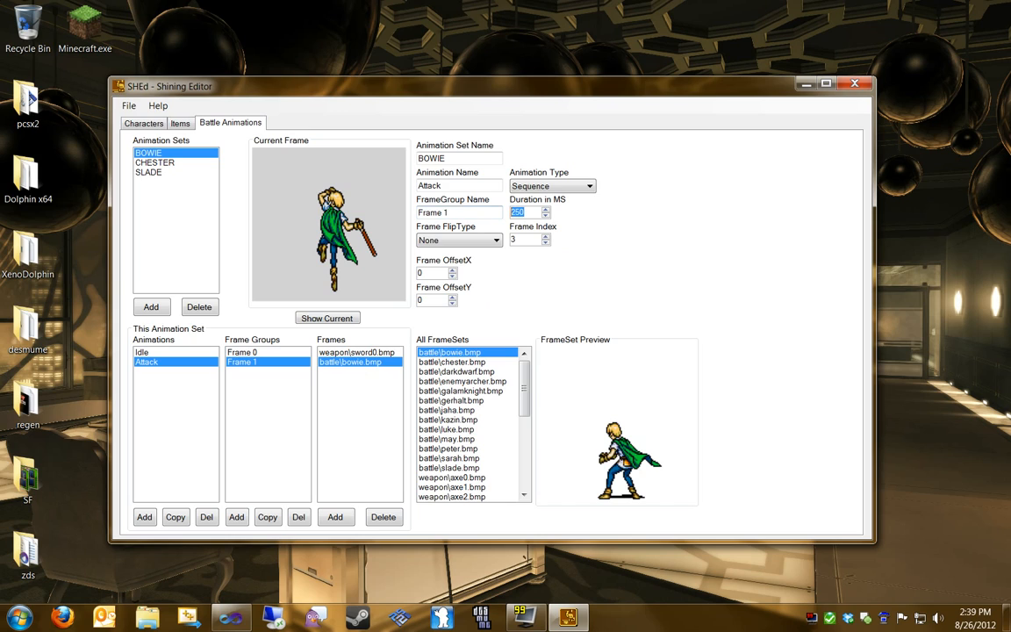
{"action": "type", "text": "1000"}
{"action": "left_click", "coordinate": [545, 236]}
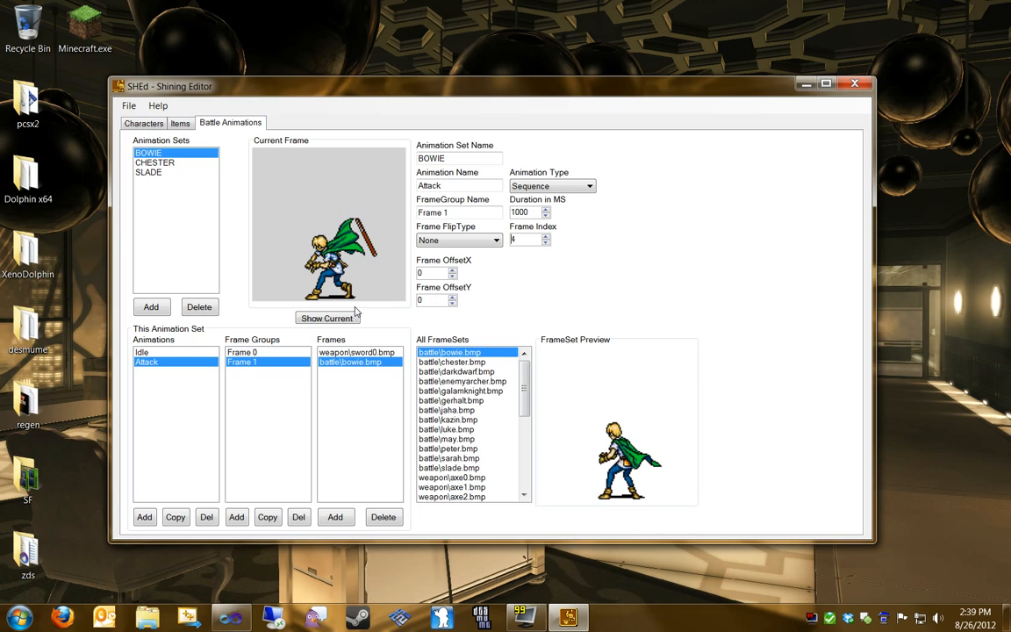
{"action": "key", "text": "shift+Tab"}
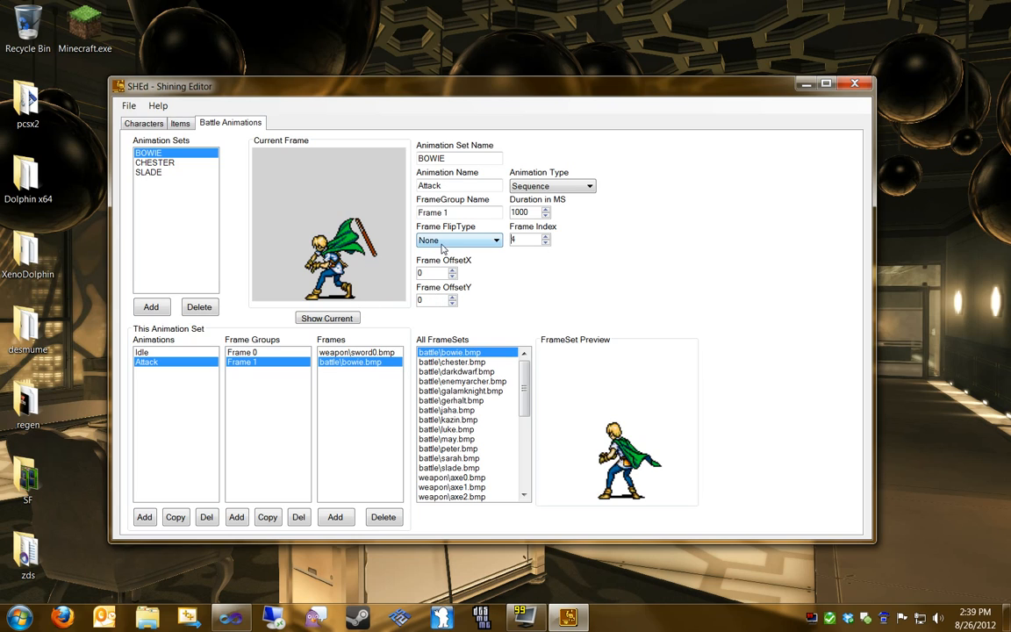
{"action": "key", "text": "Tab"}
- Set the flip type of the weapon\sword0.bmp frame in Frame 1 to None
{"action": "left_click", "coordinate": [352, 352]}
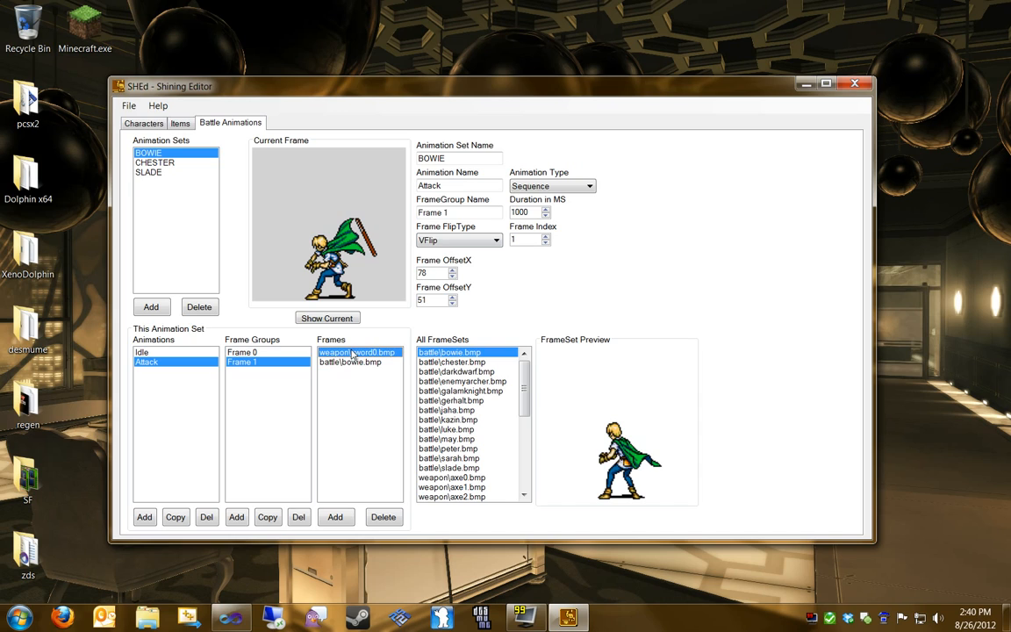
{"action": "left_click", "coordinate": [457, 240]}
{"action": "left_click", "coordinate": [438, 255]}
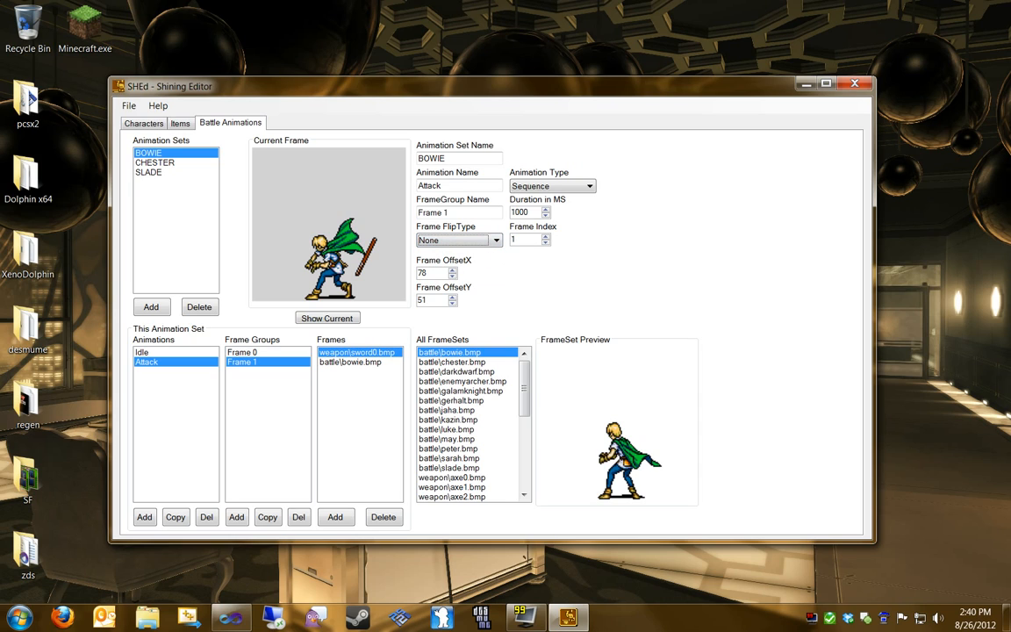
- Try other frame indexes for the sword in Frame 1 and return it to index 1
{"action": "left_click", "coordinate": [544, 243]}
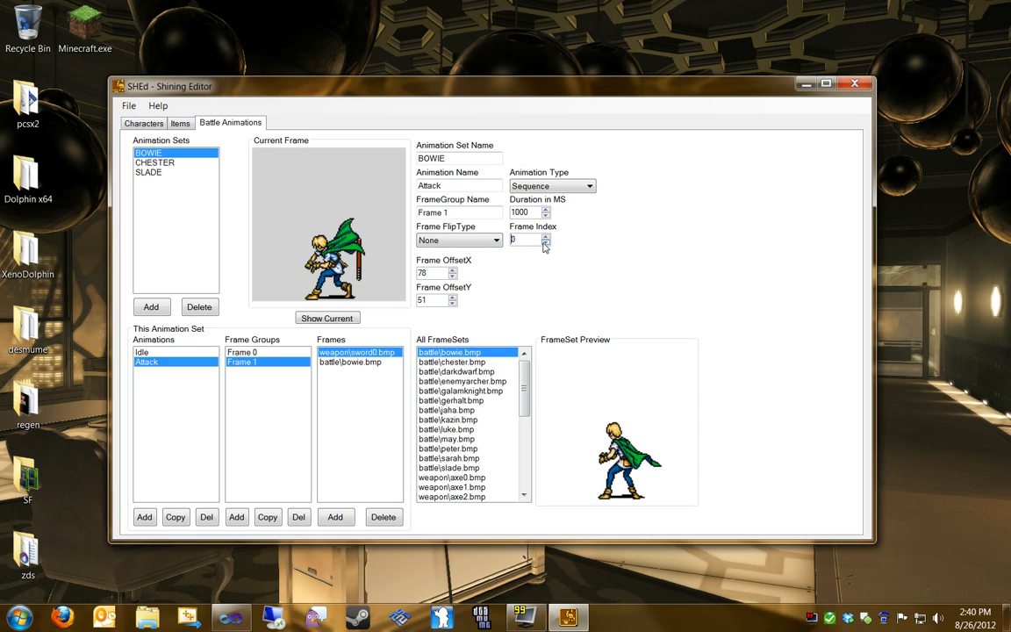
{"action": "left_click", "coordinate": [546, 237]}
{"action": "left_click", "coordinate": [545, 237]}
{"action": "left_click", "coordinate": [545, 237]}
{"action": "left_click", "coordinate": [547, 243]}
{"action": "left_click", "coordinate": [547, 243]}
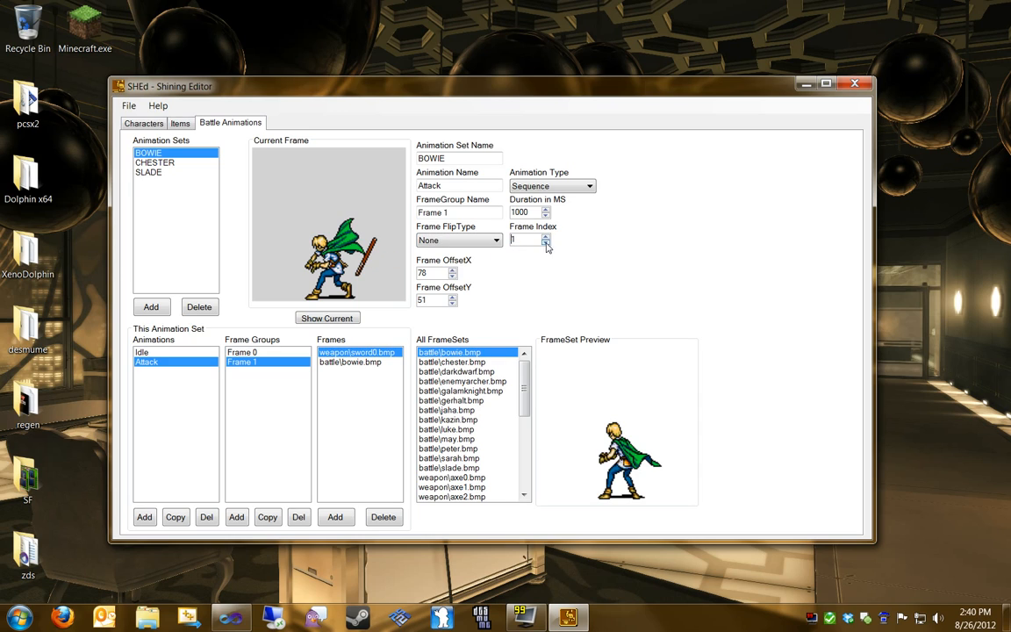
- Set the flip type of the weapon\sword0.bmp frame to HVFlip and its X offset to -10
{"action": "left_click", "coordinate": [452, 239]}
{"action": "left_click", "coordinate": [435, 263]}
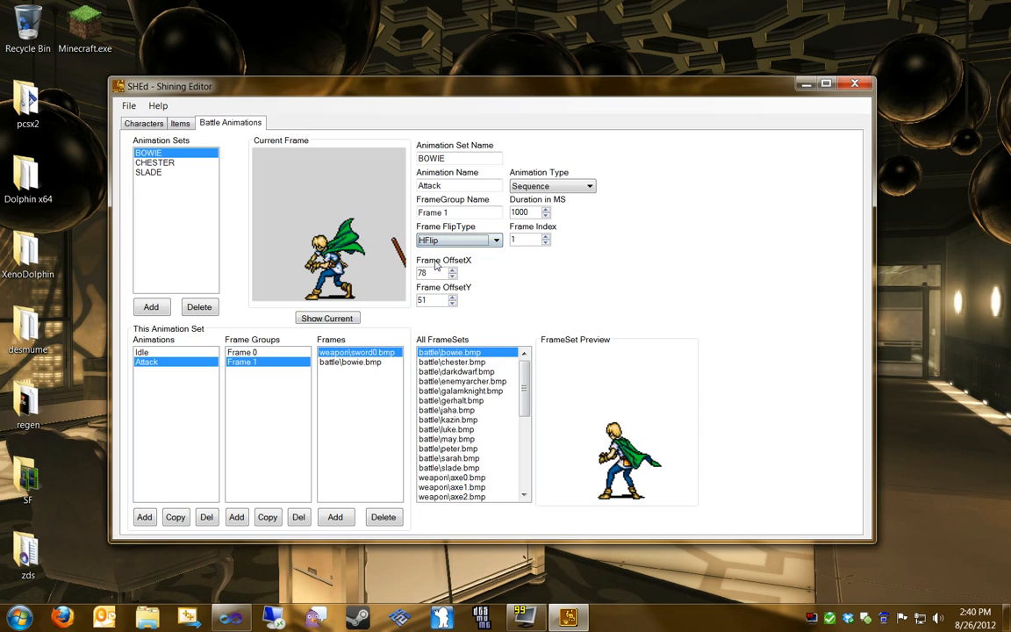
{"action": "left_click", "coordinate": [452, 277]}
{"action": "left_click", "coordinate": [452, 276]}
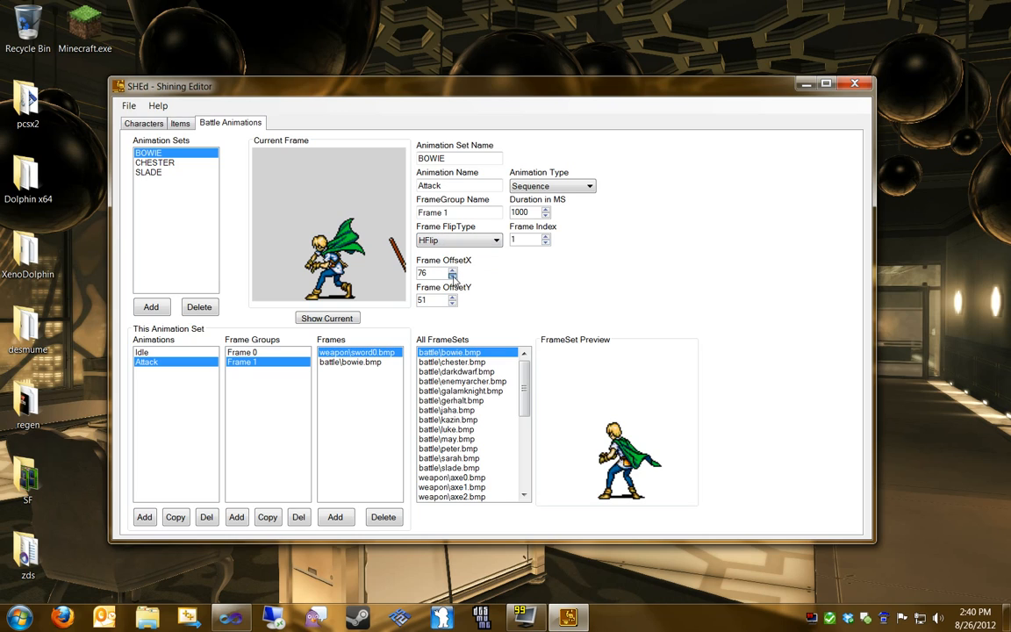
{"action": "left_click", "coordinate": [452, 277]}
{"action": "left_click_drag", "start_coordinate": [452, 276], "coordinate": [409, 224]}
{"action": "left_click", "coordinate": [454, 240]}
{"action": "left_click", "coordinate": [430, 282]}
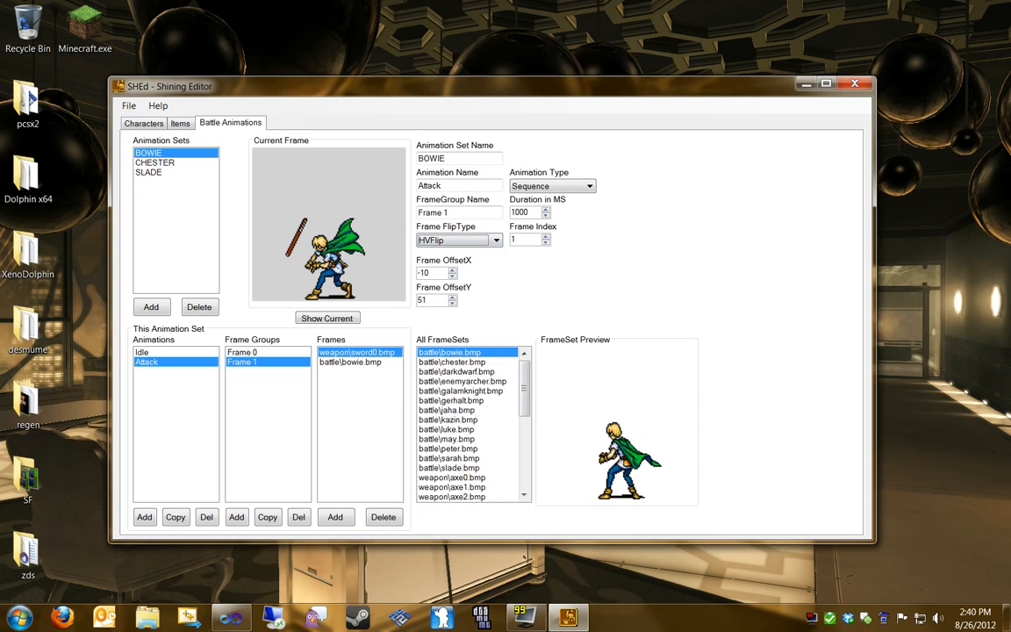
- Reposition the sword at X offset -8 and Y offset 88, and set its frame index to 2
{"action": "left_click_drag", "start_coordinate": [452, 269], "coordinate": [453, 300]}
{"action": "left_click", "coordinate": [452, 304]}
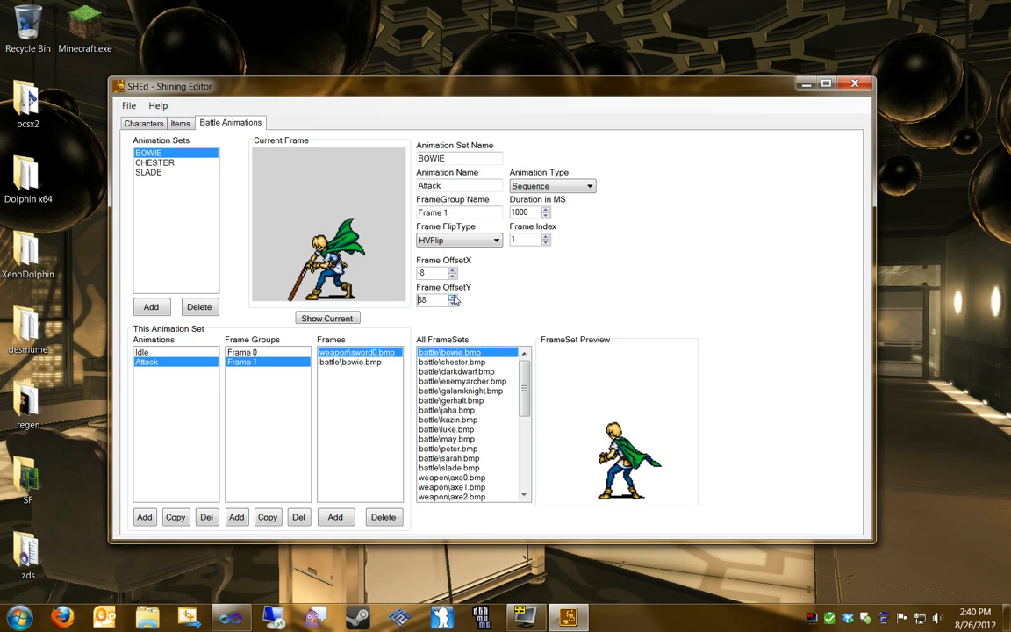
{"action": "left_click", "coordinate": [546, 237]}
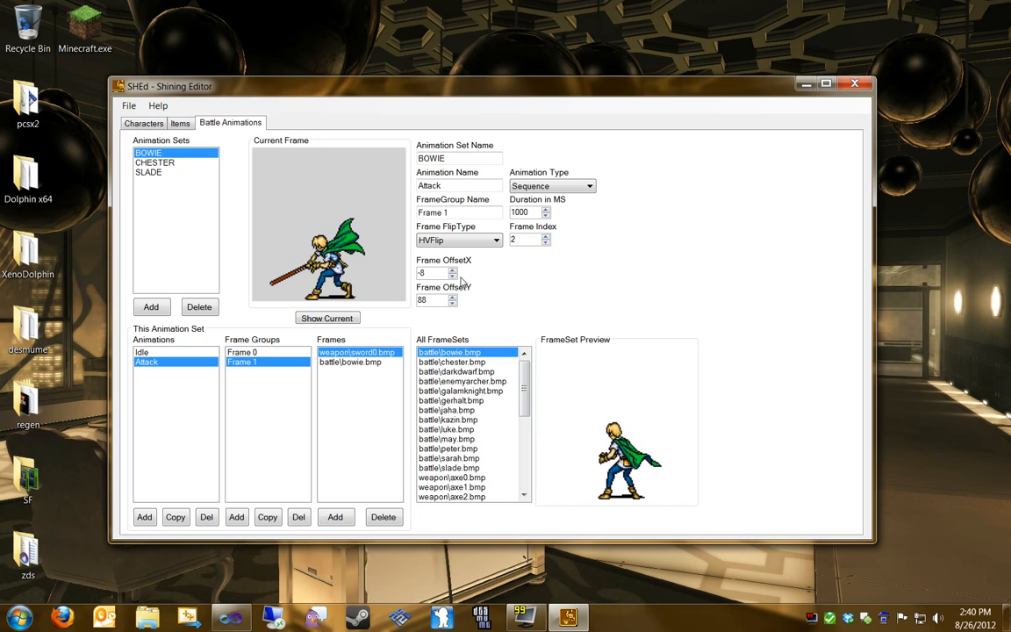
- Fine-tune the sword frame's position to X offset -2 and Y offset 86 so it meets BOWIE's hand
{"action": "left_click_drag", "start_coordinate": [454, 303], "coordinate": [455, 273]}
{"action": "left_click", "coordinate": [454, 303]}
{"action": "left_click", "coordinate": [453, 277]}
{"action": "left_click", "coordinate": [453, 276]}
{"action": "left_click", "coordinate": [455, 303]}
{"action": "left_click", "coordinate": [455, 304]}
{"action": "left_click", "coordinate": [138, 120]}
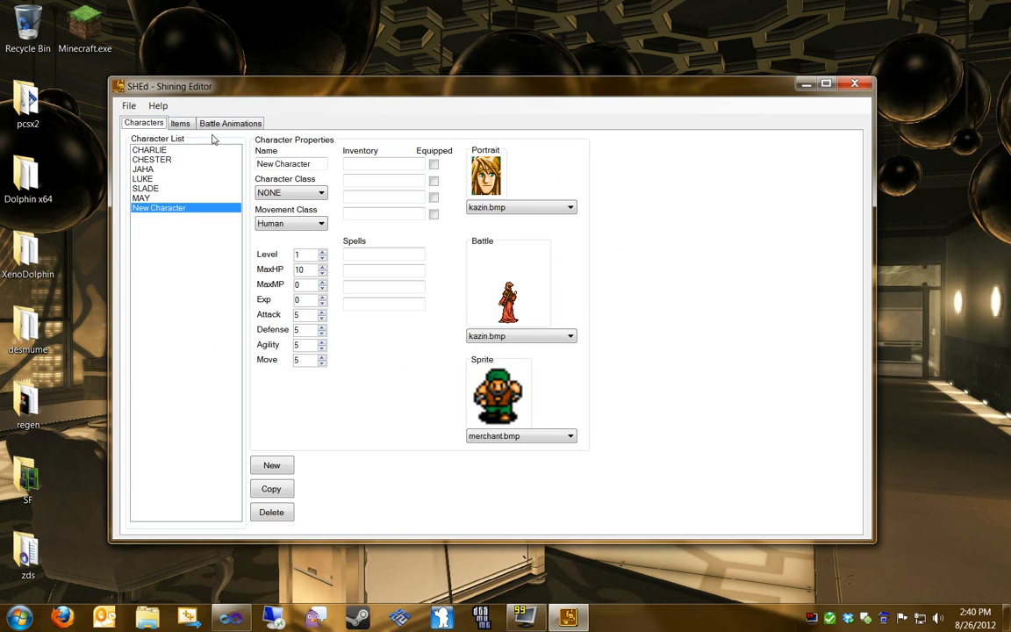
{"action": "left_click", "coordinate": [129, 106]}
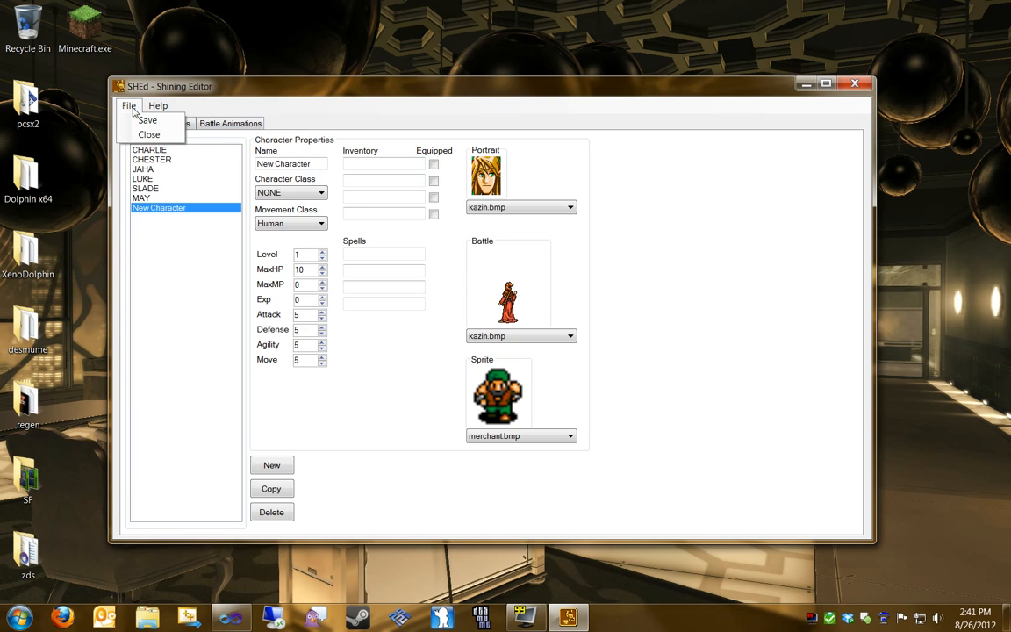
{"action": "left_click", "coordinate": [129, 106]}
{"action": "left_click", "coordinate": [231, 123]}
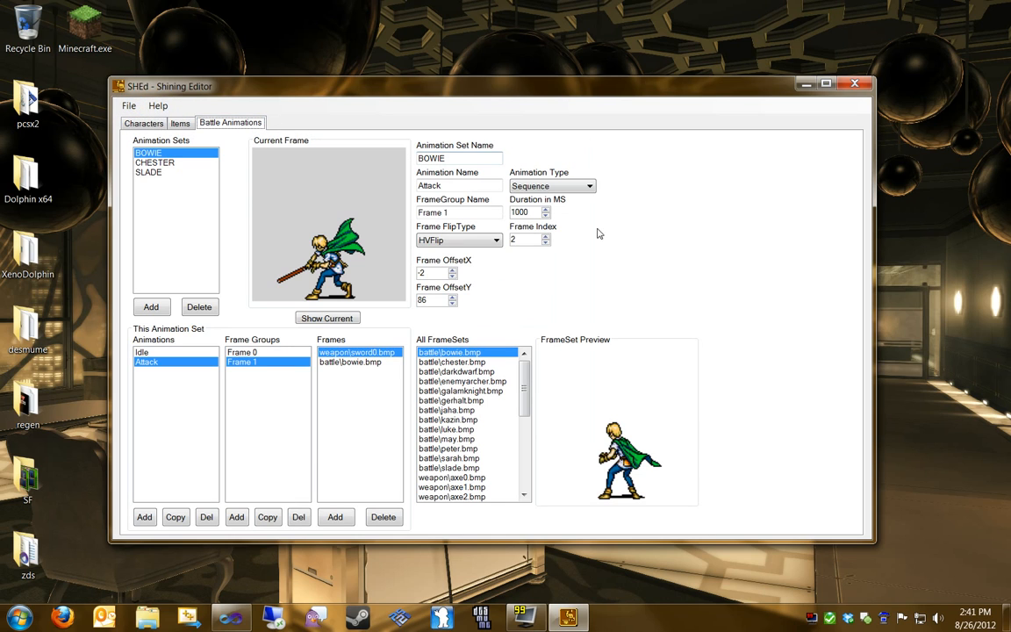